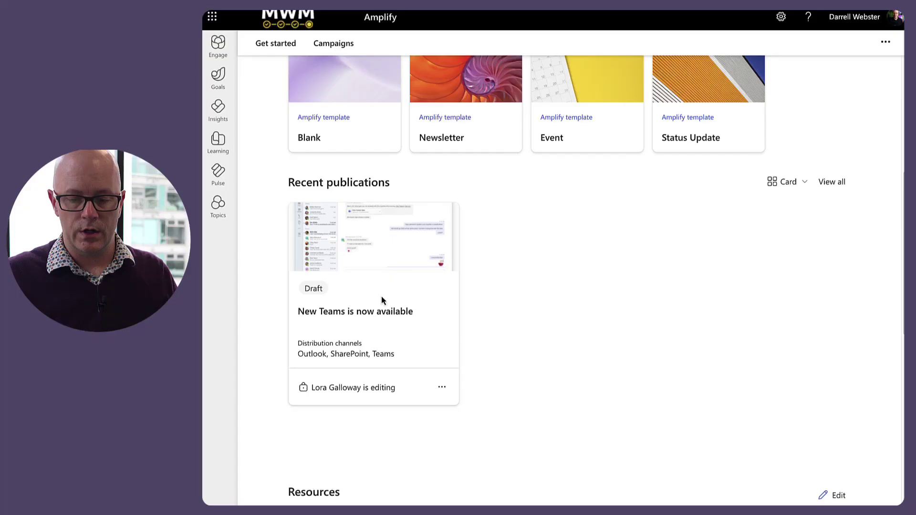
Open the 'New Teams is now available' draft and check its Outlook, SharePoint and Teams channels
left_click(380, 313)
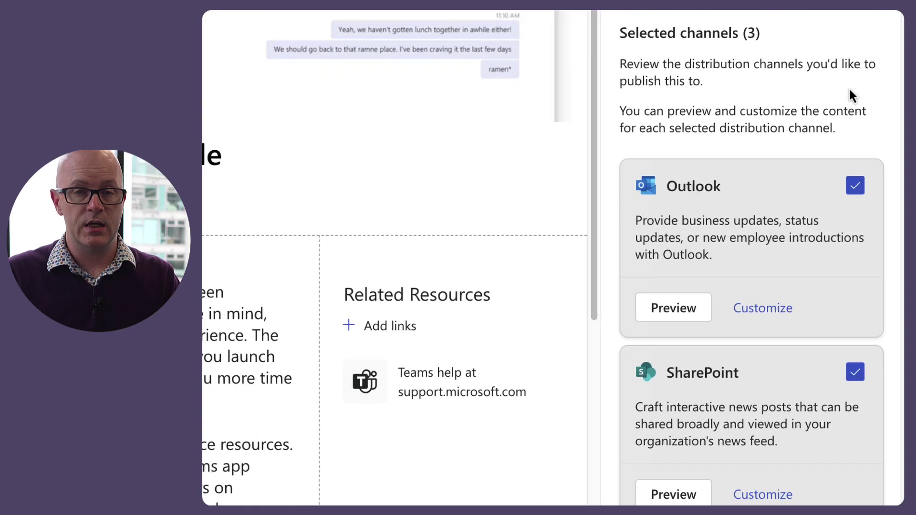
scroll(841, 70, "down", 3)
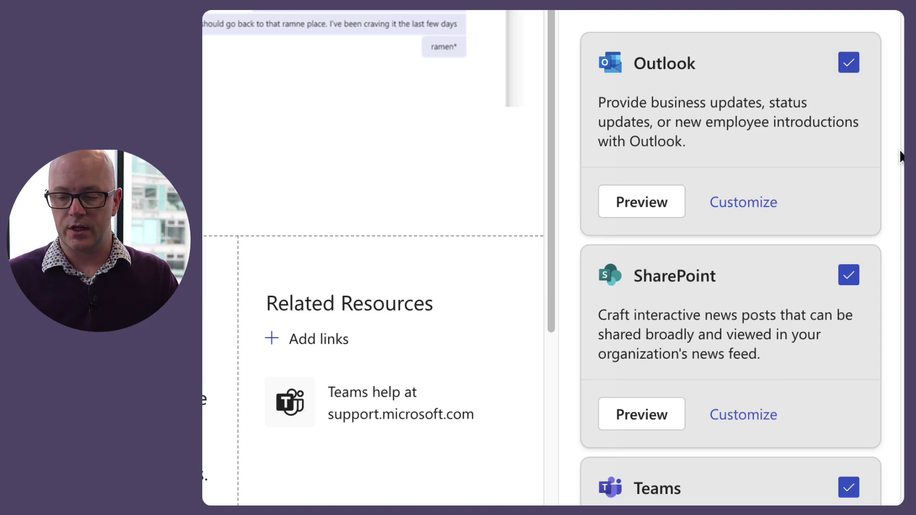
scroll(900, 143, "down", 5)
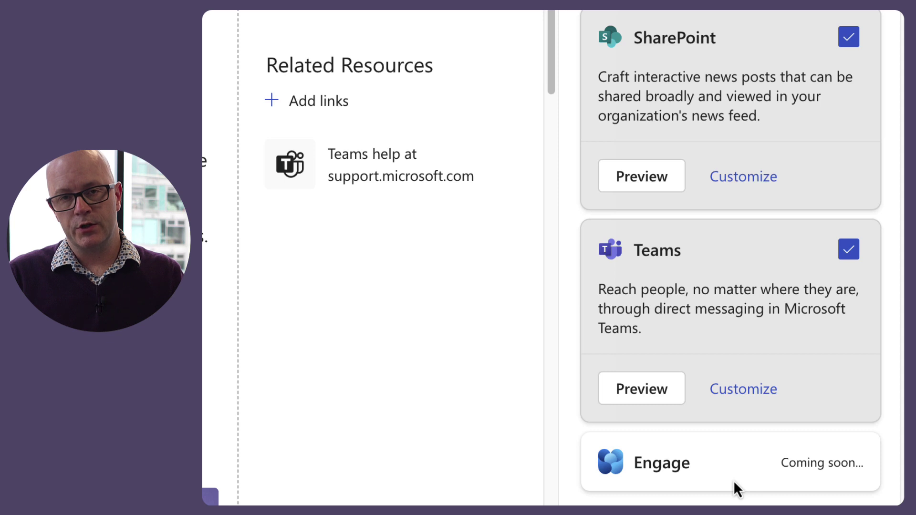
scroll(738, 478, "up", 5)
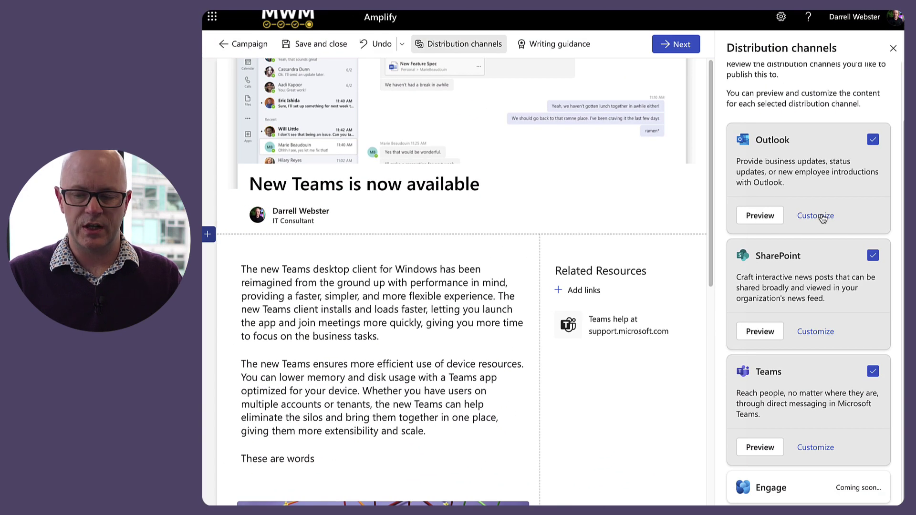
Customize the Outlook version and scroll through its email preview
left_click(822, 217)
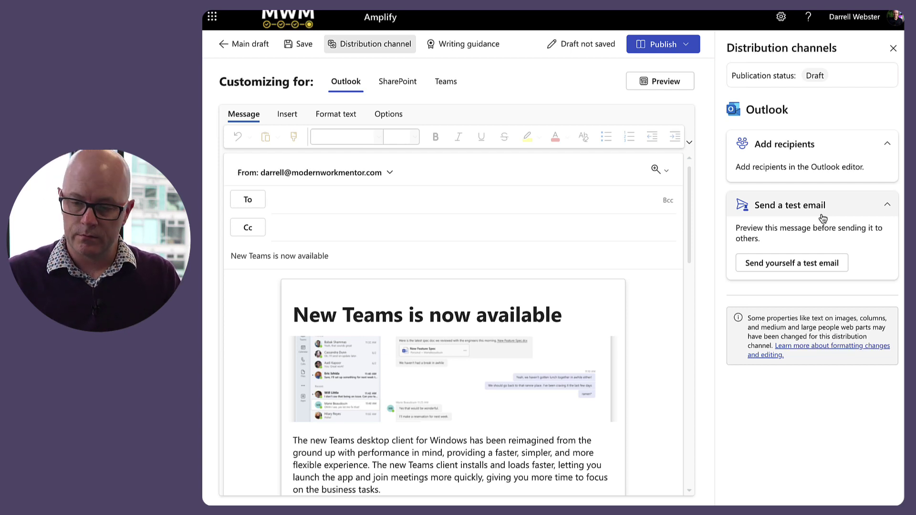
left_click(682, 84)
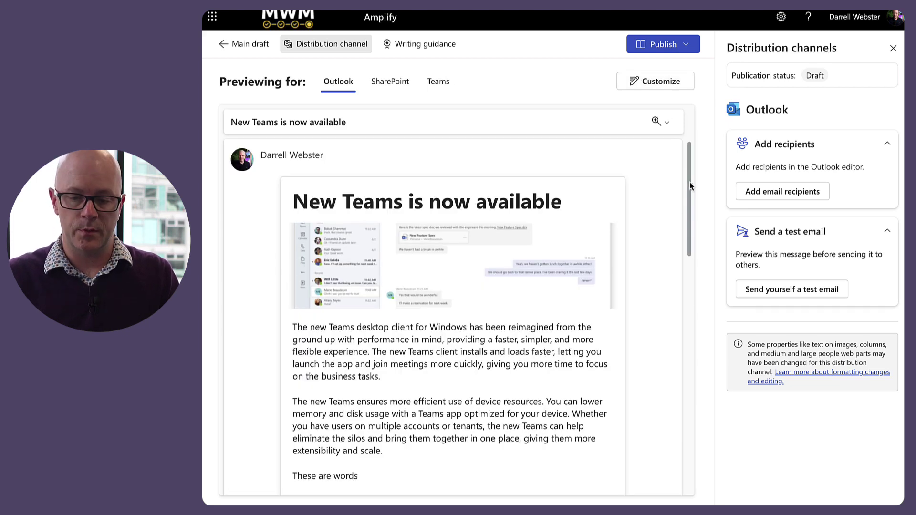
scroll(658, 261, "down", 3)
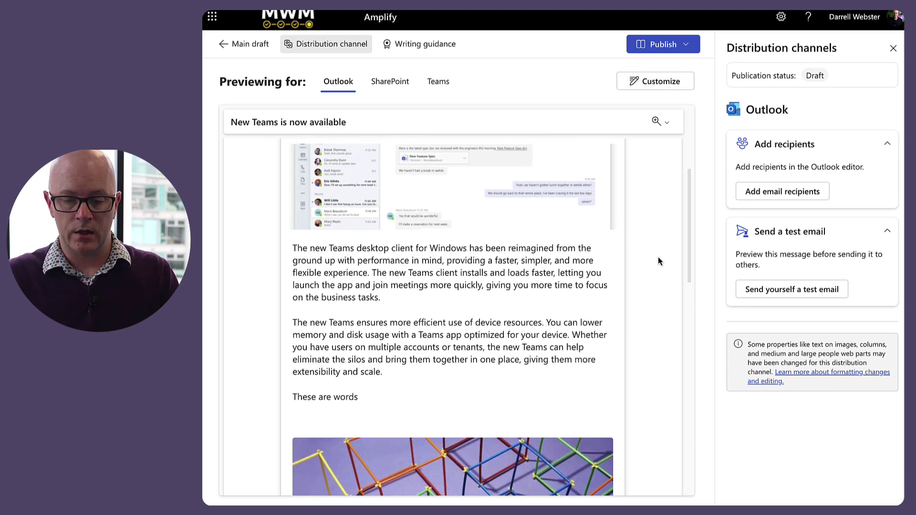
scroll(658, 261, "up", 3)
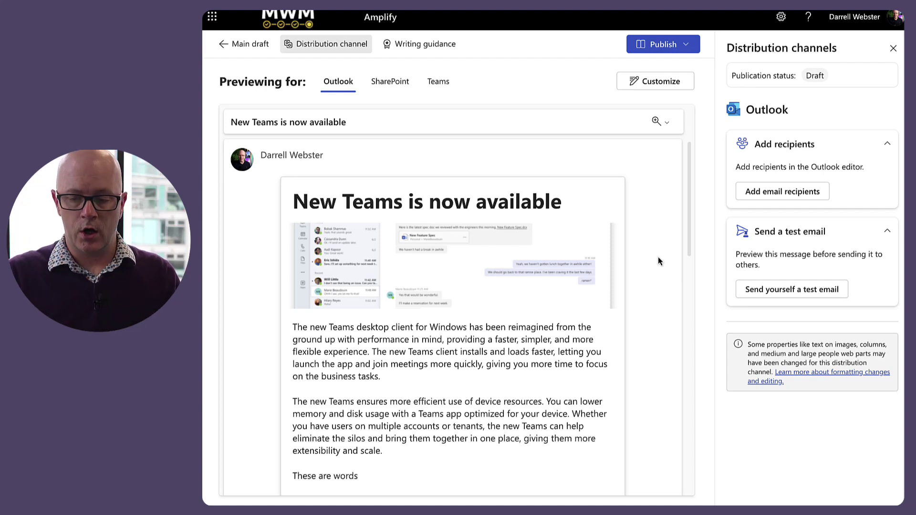
scroll(658, 261, "down", 1)
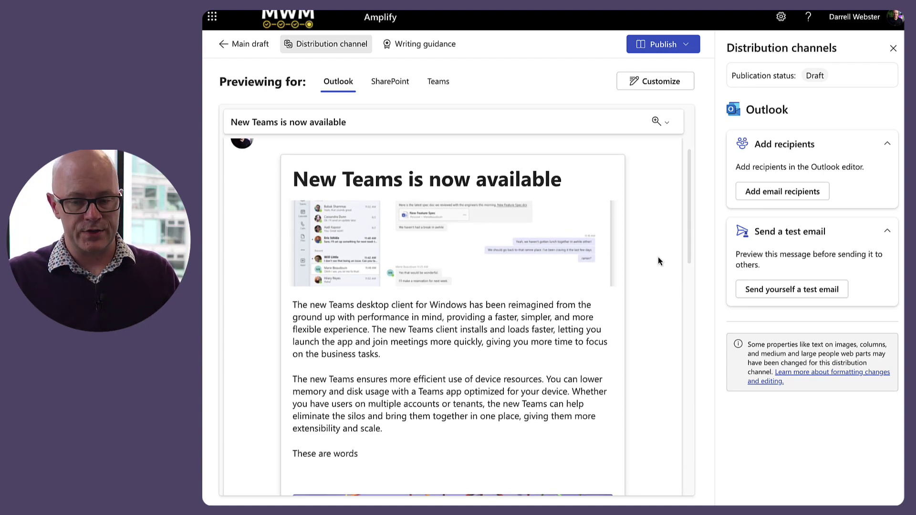
scroll(657, 257, "down", 1)
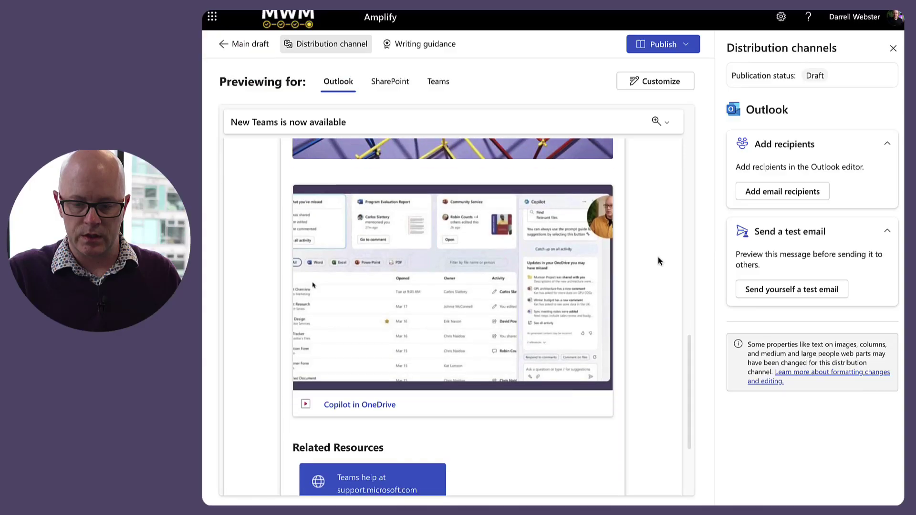
scroll(658, 257, "down", 3)
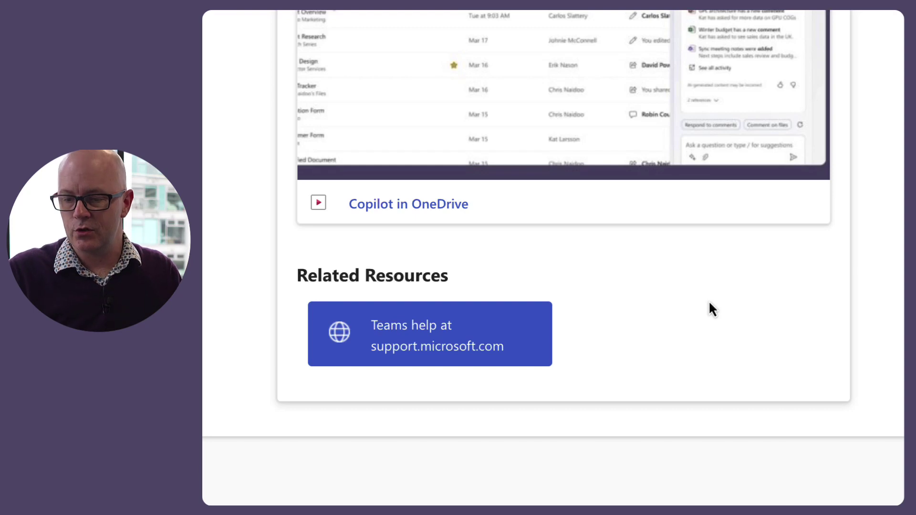
scroll(709, 305, "up", 15)
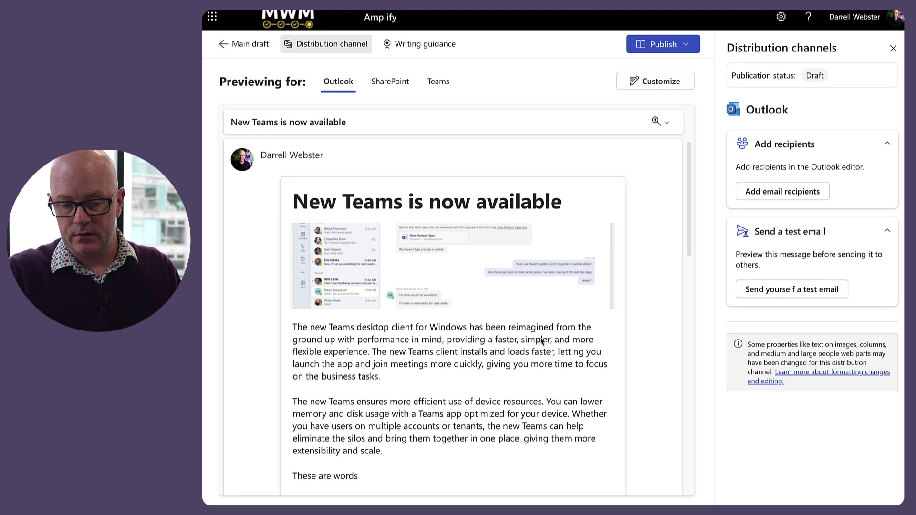
Leave the Outlook preview and save, returning to the main draft editor
left_click(665, 82)
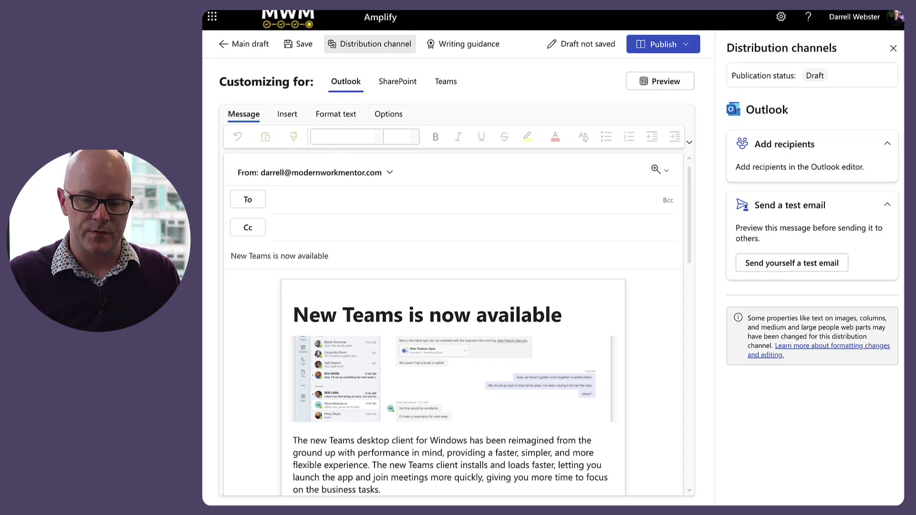
left_click(248, 43)
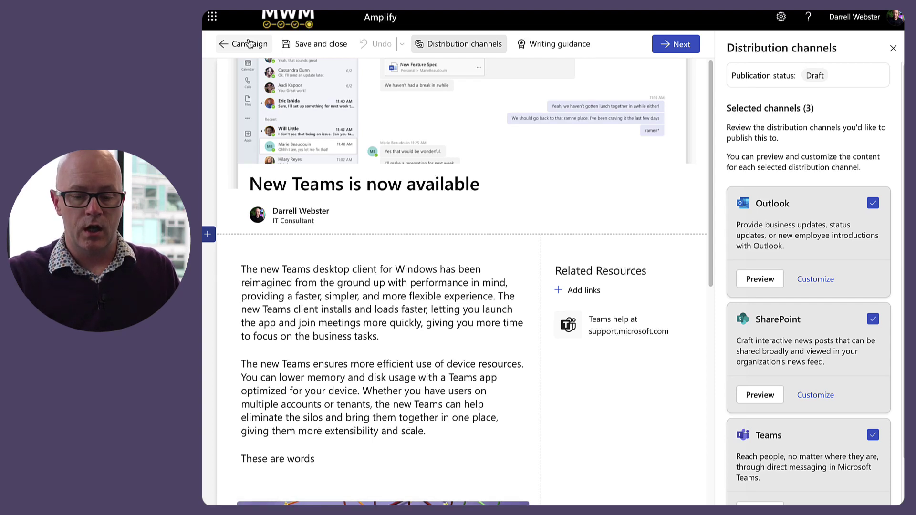
Extend the last line from 'These are words' to 'These are words and they are great'
left_click(328, 459)
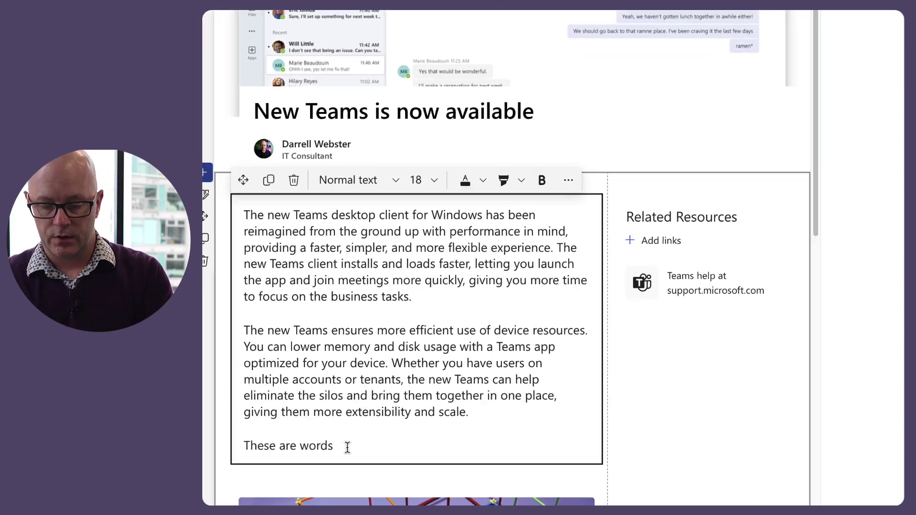
type("and they areg")
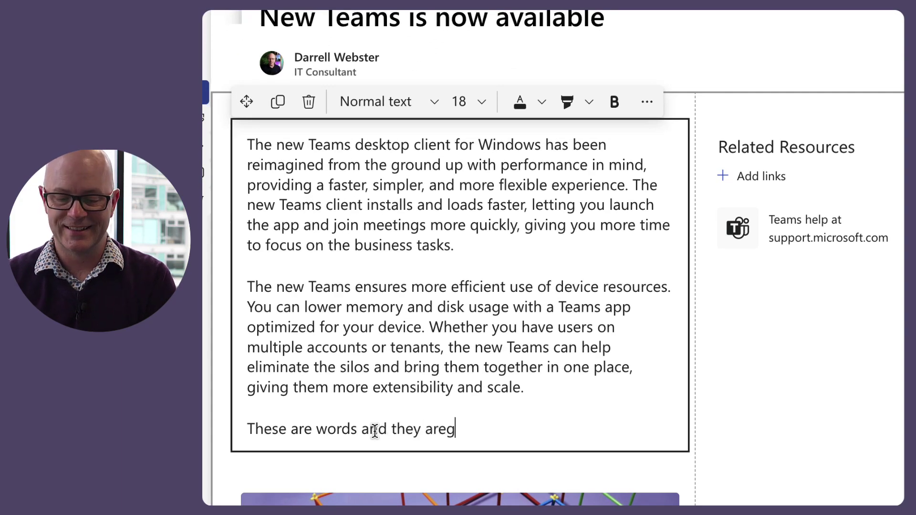
key("BackSpace")
type("great")
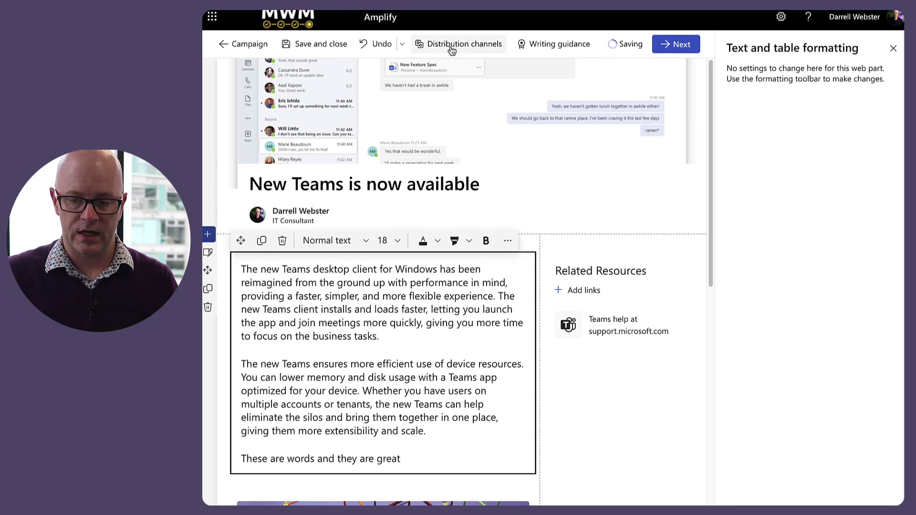
left_click(451, 45)
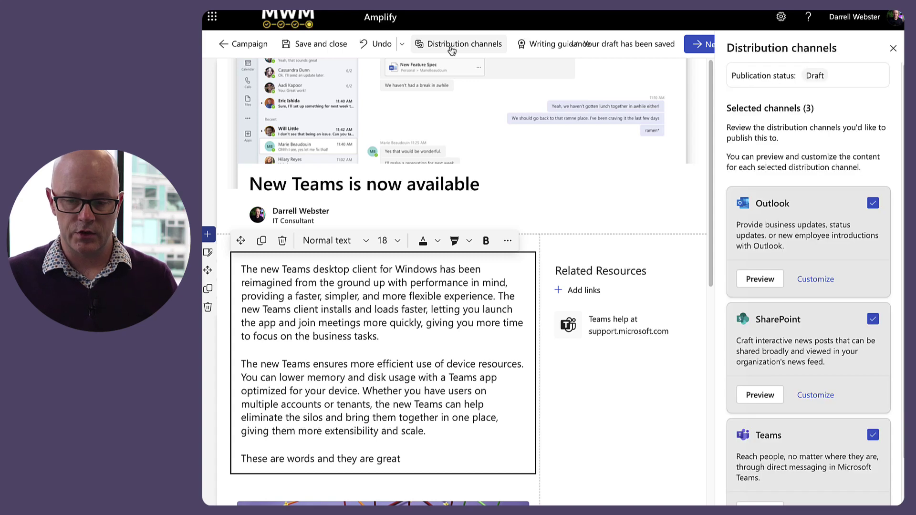
Customize the Outlook copy by adding a full stop after 'they are great' on its last line
left_click(819, 279)
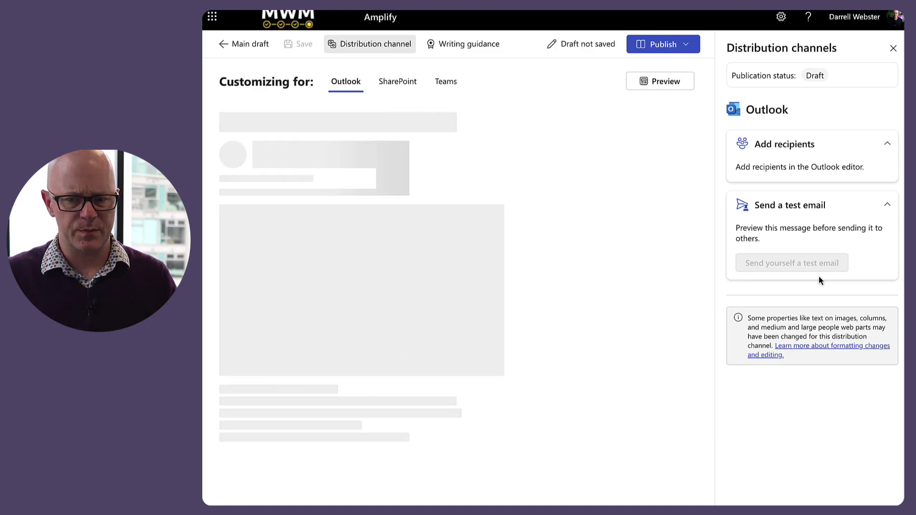
scroll(499, 365, "down", 4)
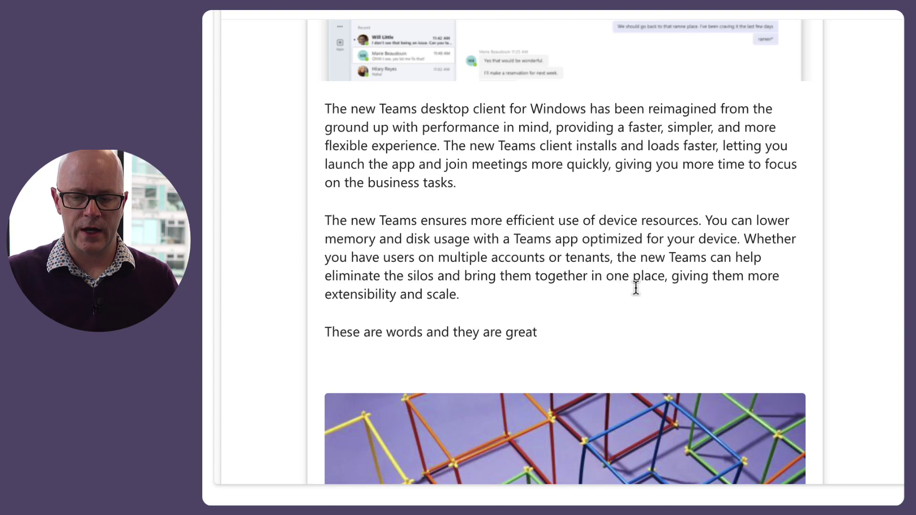
scroll(636, 287, "up", 2)
left_click(548, 412)
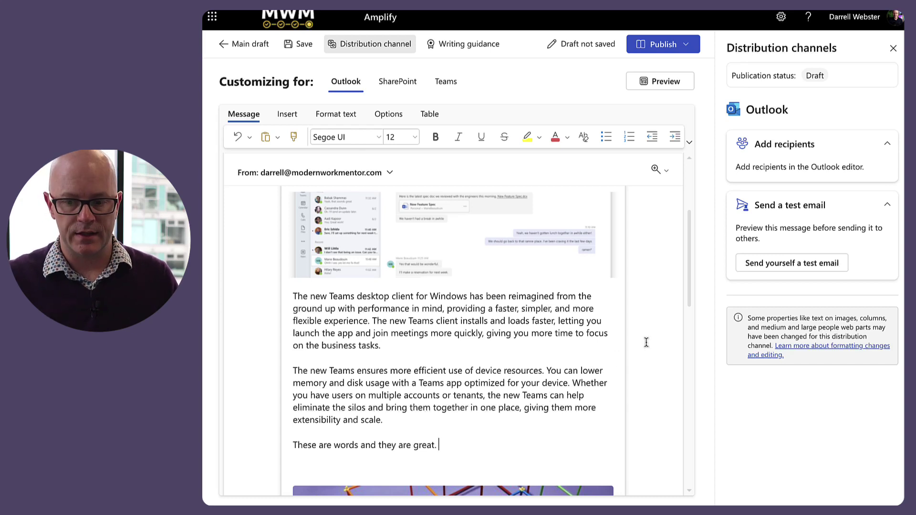
scroll(646, 342, "up", 3)
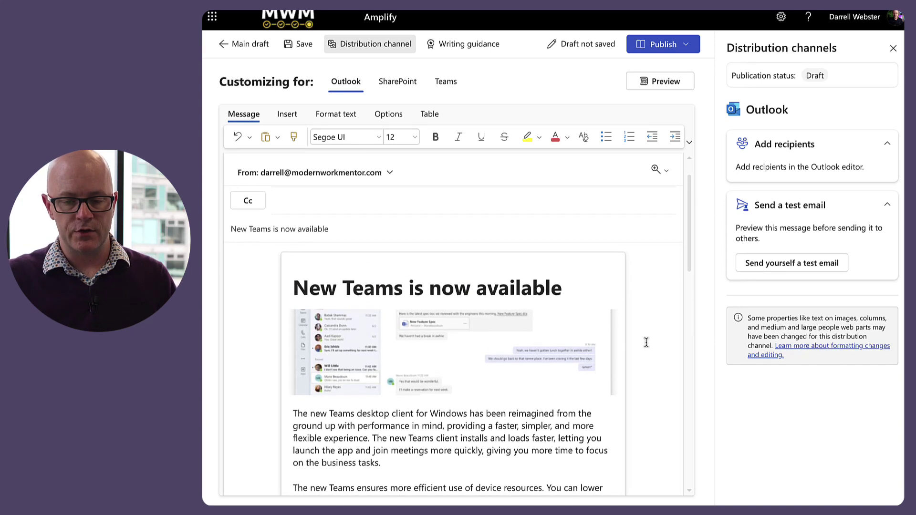
scroll(646, 342, "up", 1)
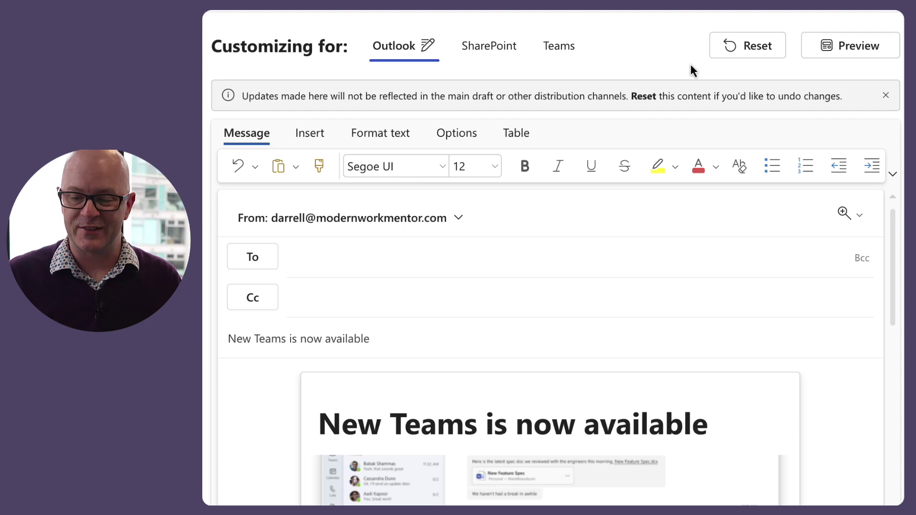
Reset the Outlook version to the main draft content, confirming with Yes
left_click(733, 50)
left_click(809, 368)
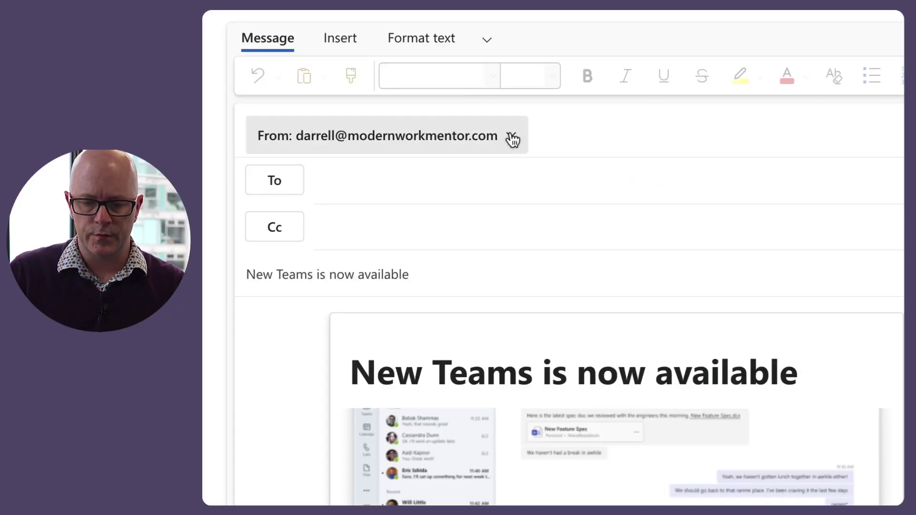
Set the Outlook email's From address to the IT Comms shared mailbox via 'Other email address'
left_click(512, 138)
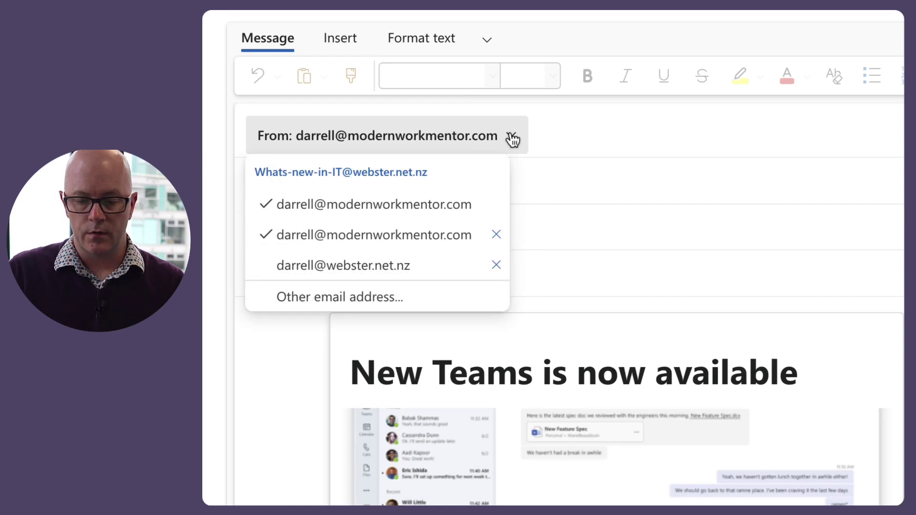
left_click(338, 300)
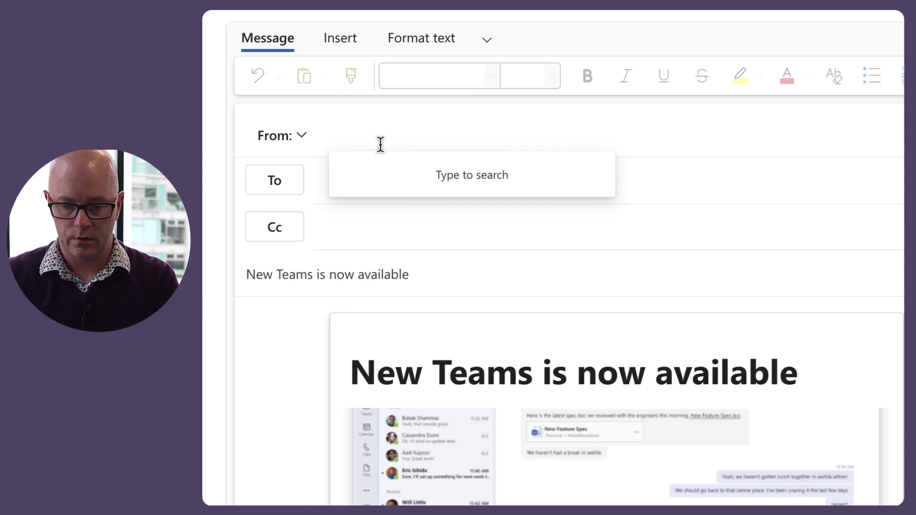
type("it comms")
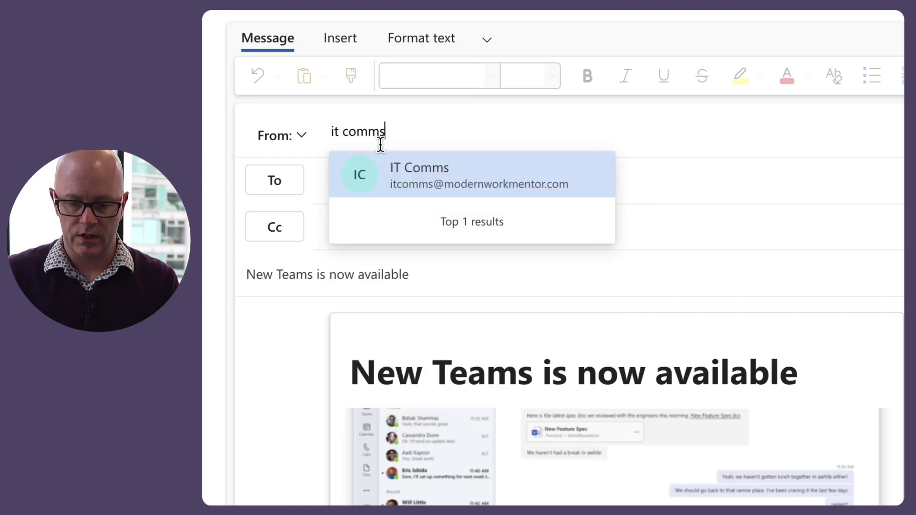
left_click(465, 185)
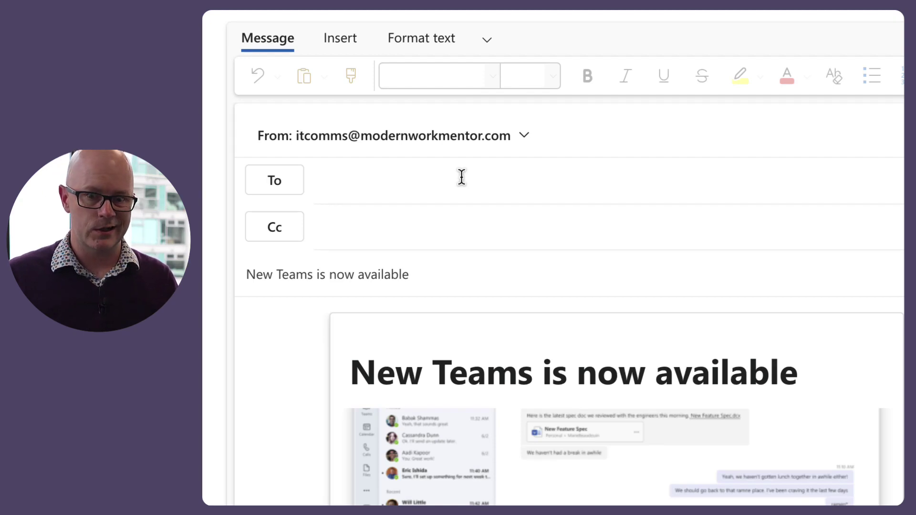
Add a colleague and the All MWM group as recipients in the email's To line
left_click(416, 187)
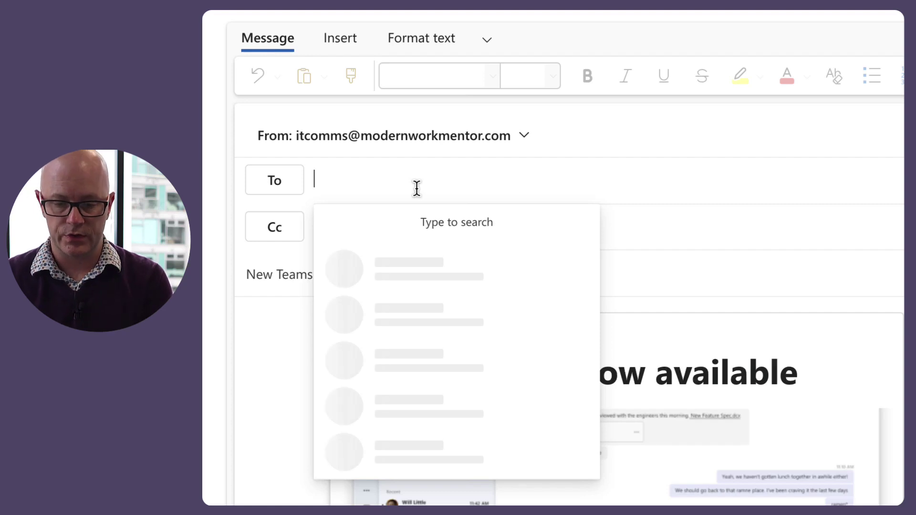
type("elize")
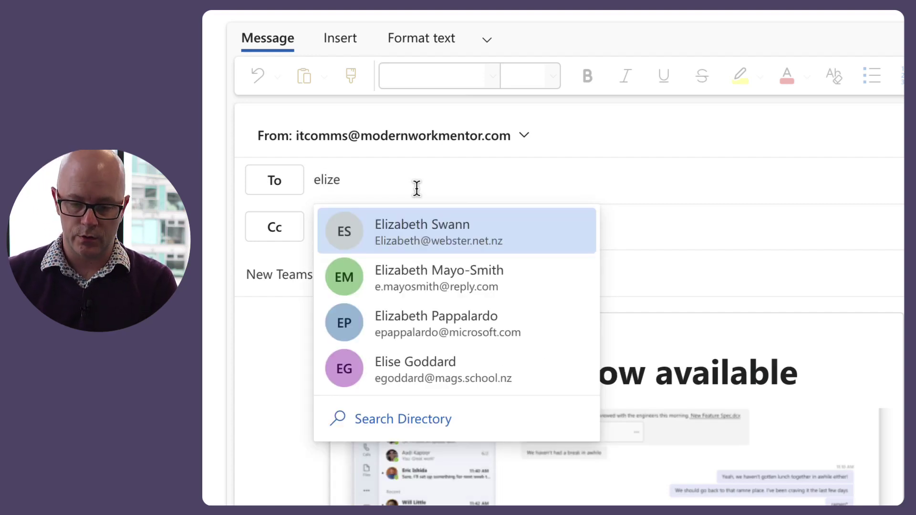
left_click(467, 244)
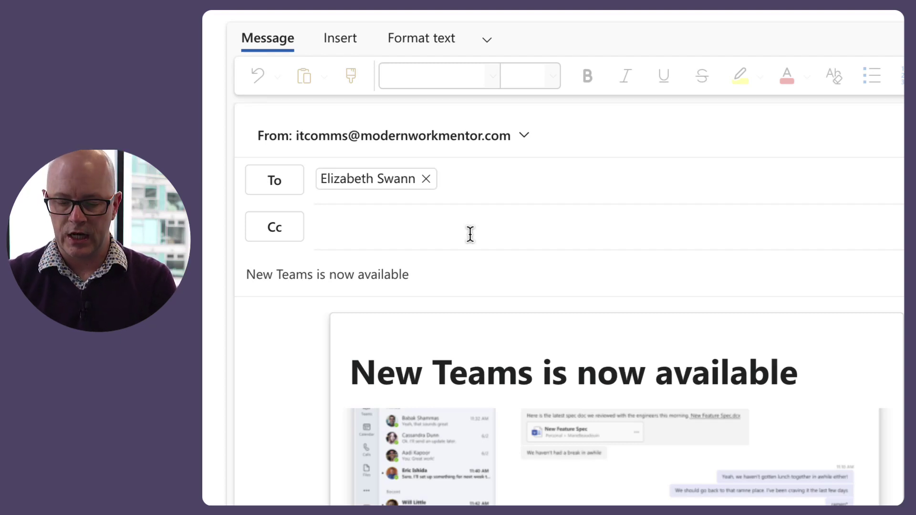
type("all mwm")
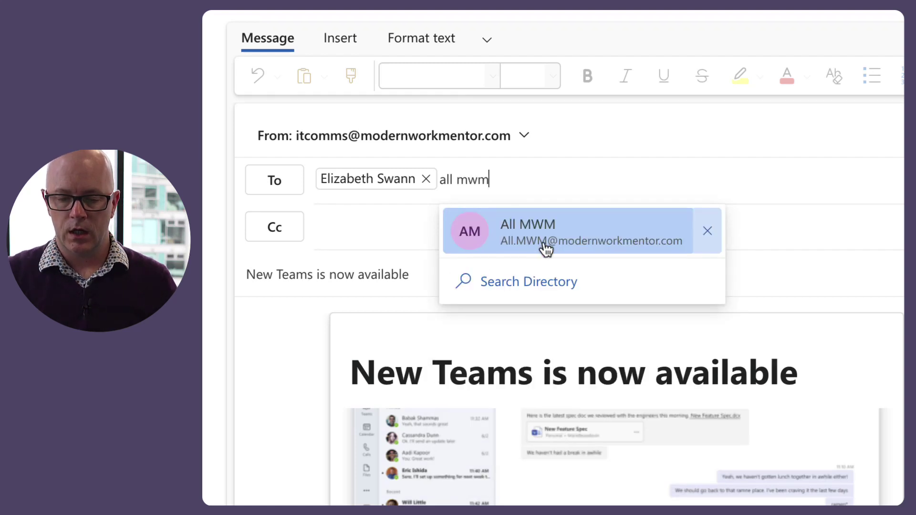
left_click(612, 233)
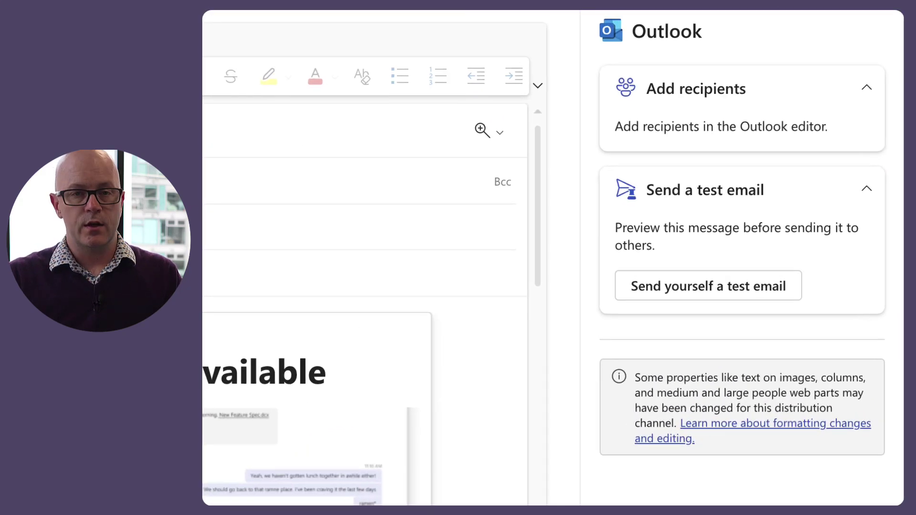
Save the Outlook draft so the pane shows the notice to review the IT Comms sender
left_click(724, 292)
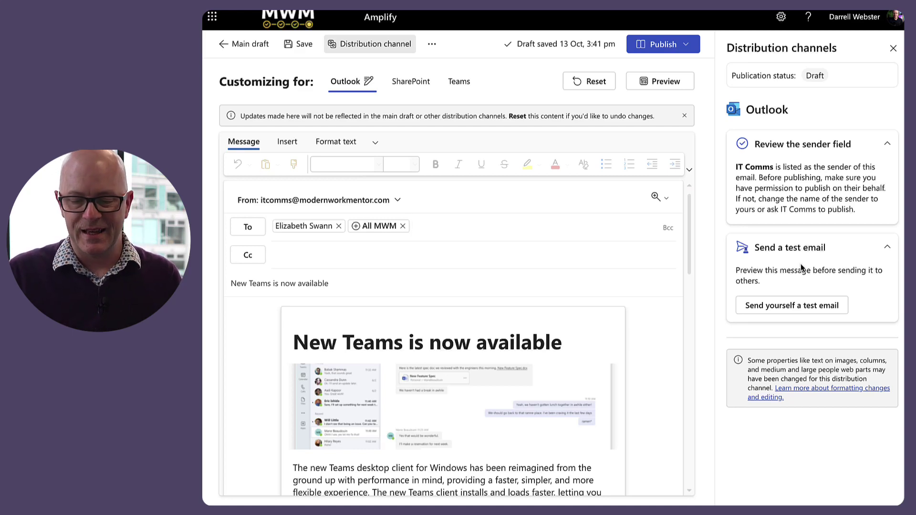
scroll(615, 343, "down", 3)
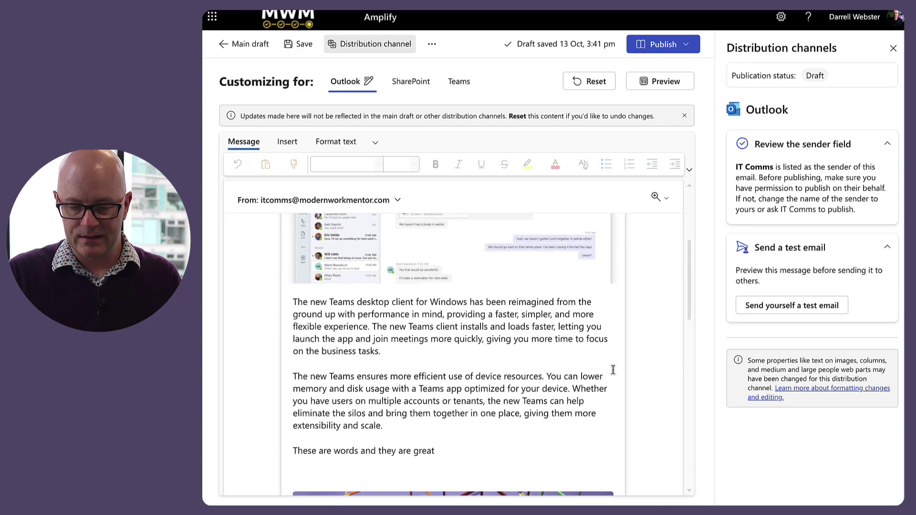
scroll(613, 370, "up", 3)
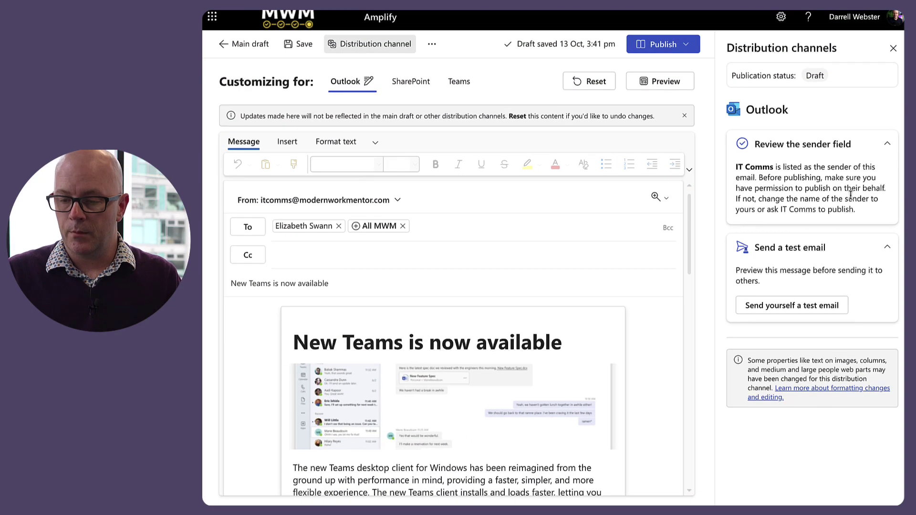
Send a test copy of the IT Comms Outlook email and confirm the 'Test email has been sent' toast
left_click(793, 310)
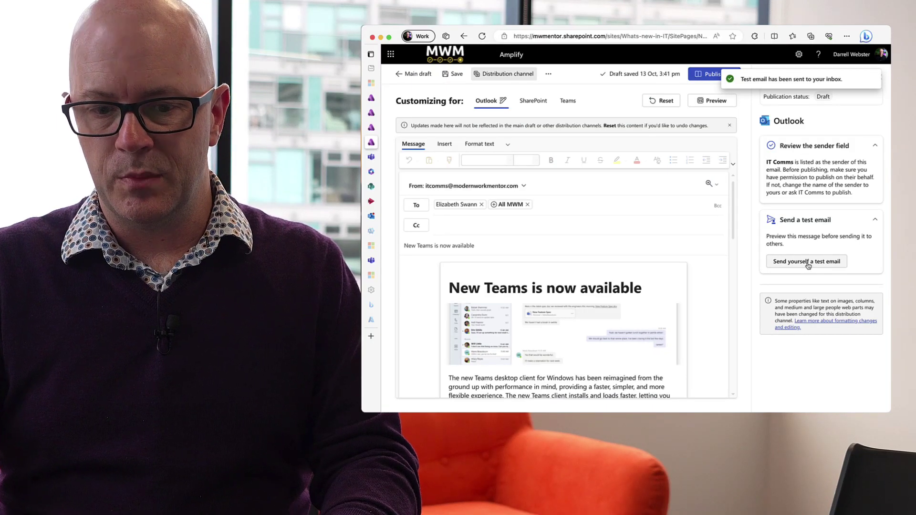
mouse_move(370, 232)
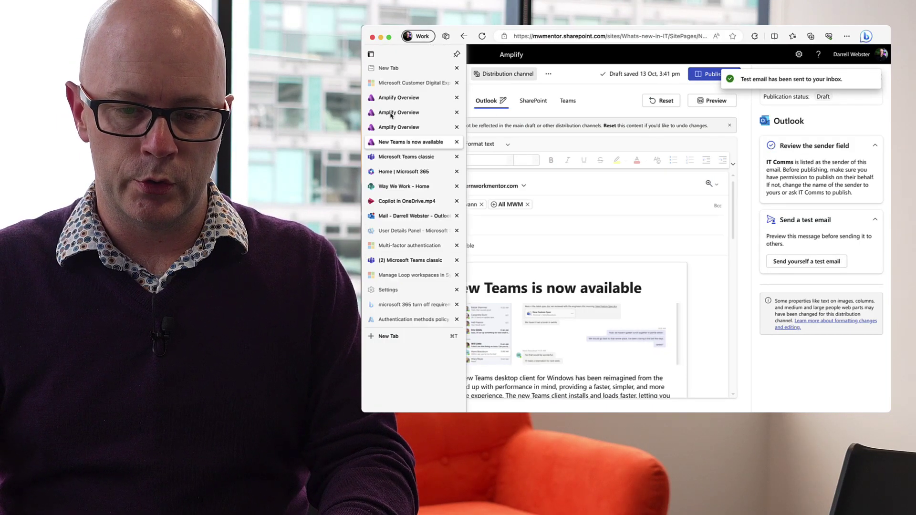
Open the 'New Teams is now available' test email in Outlook on the web and scroll through it
left_click(402, 174)
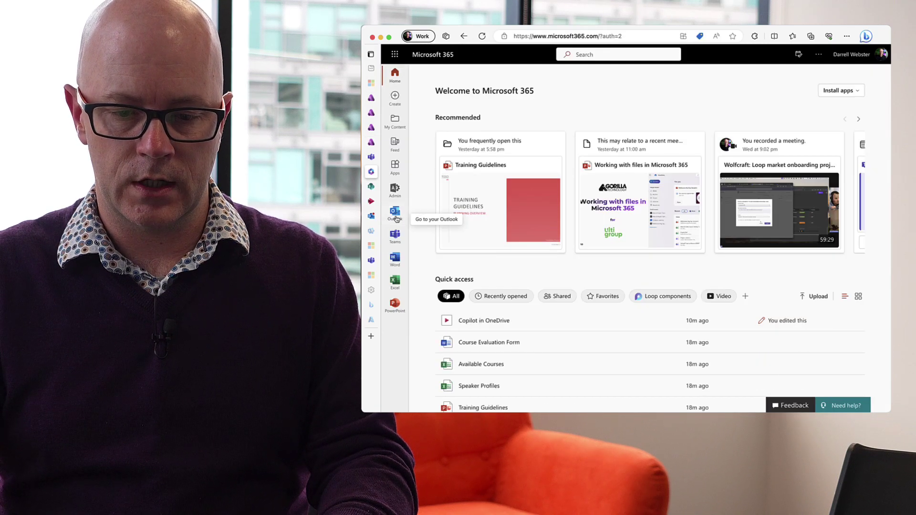
left_click(395, 217)
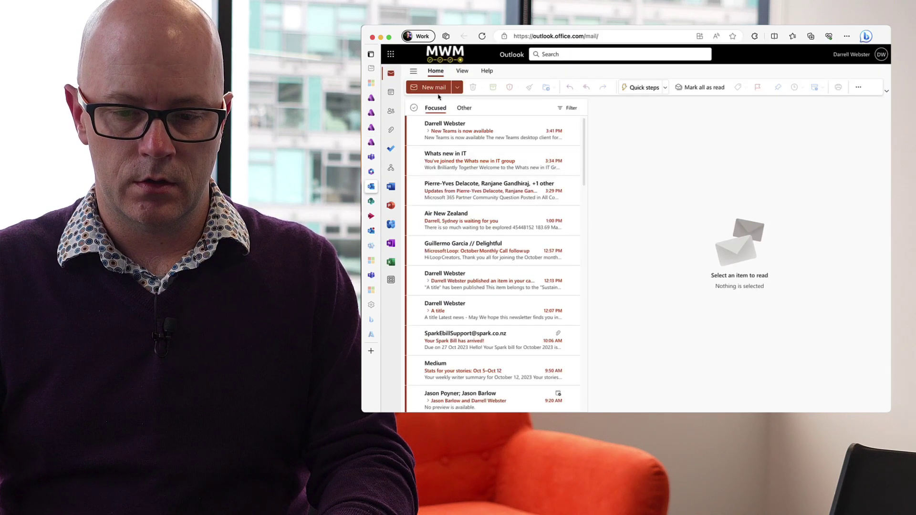
left_click(467, 139)
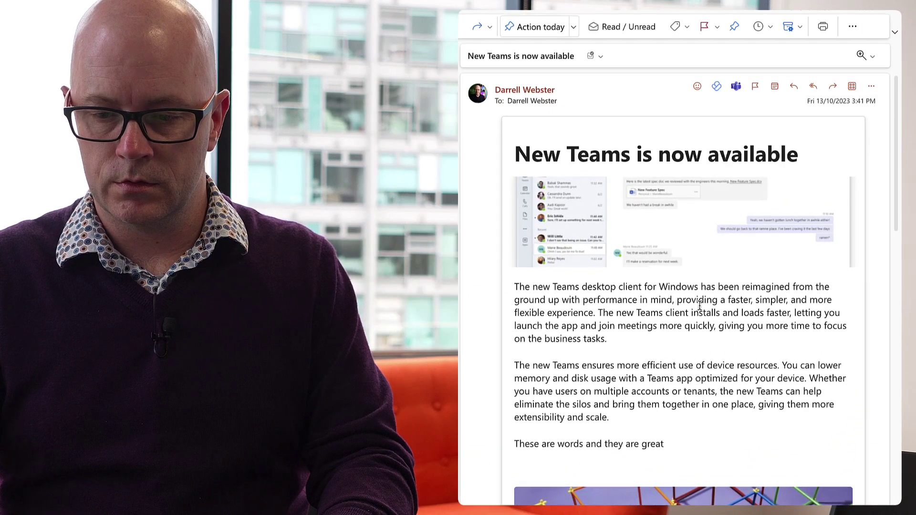
scroll(700, 306, "down", 4)
scroll(700, 307, "down", 5)
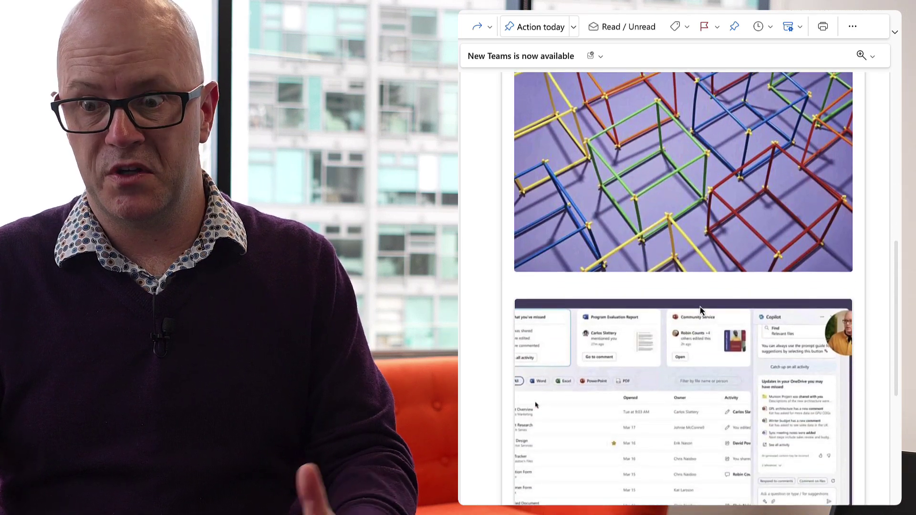
scroll(700, 307, "up", 9)
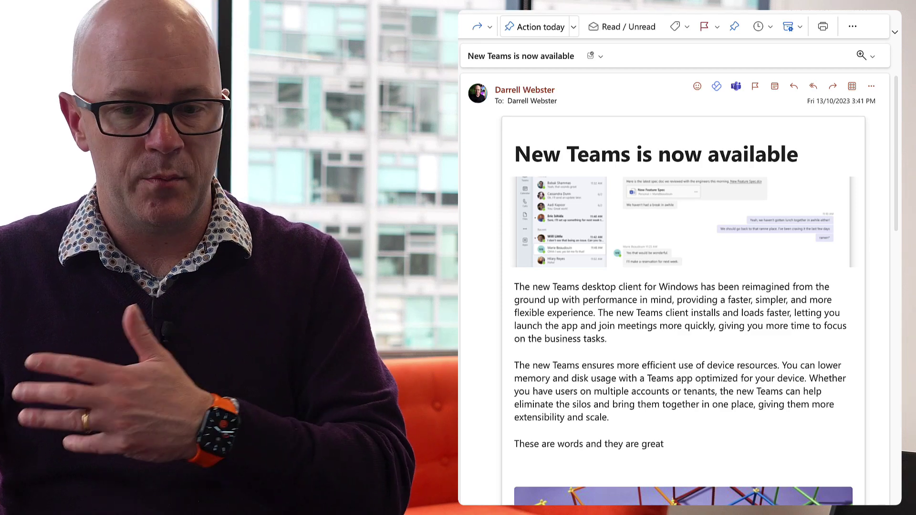
Reopen the test email after moving past it, then go back to the Amplify publication editor
key("Down")
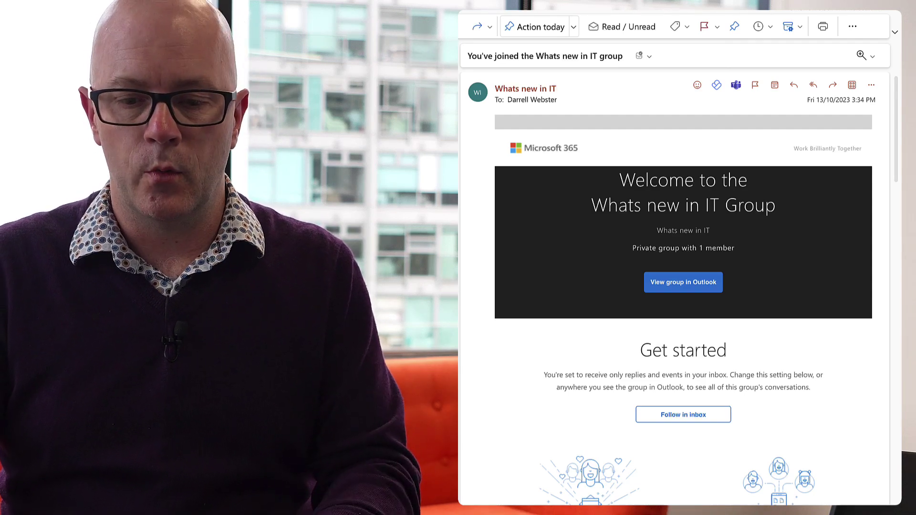
left_click(342, 123)
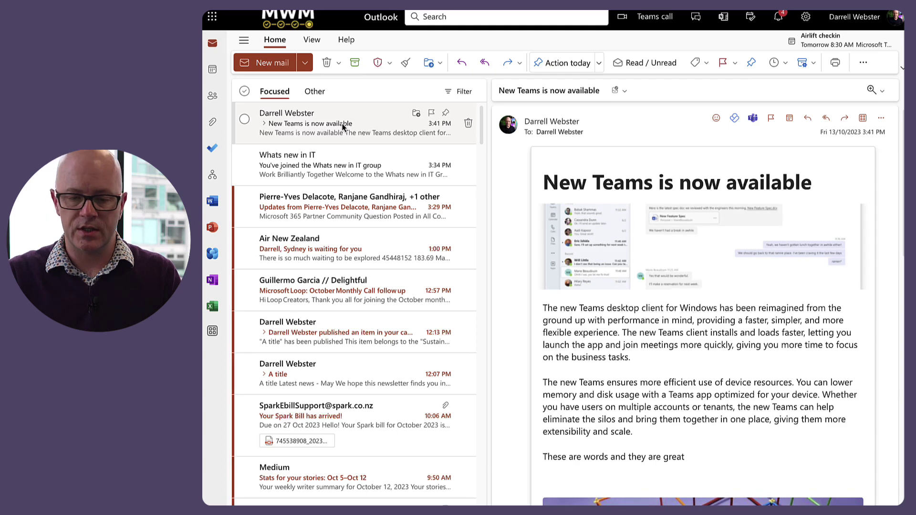
left_click(245, 33)
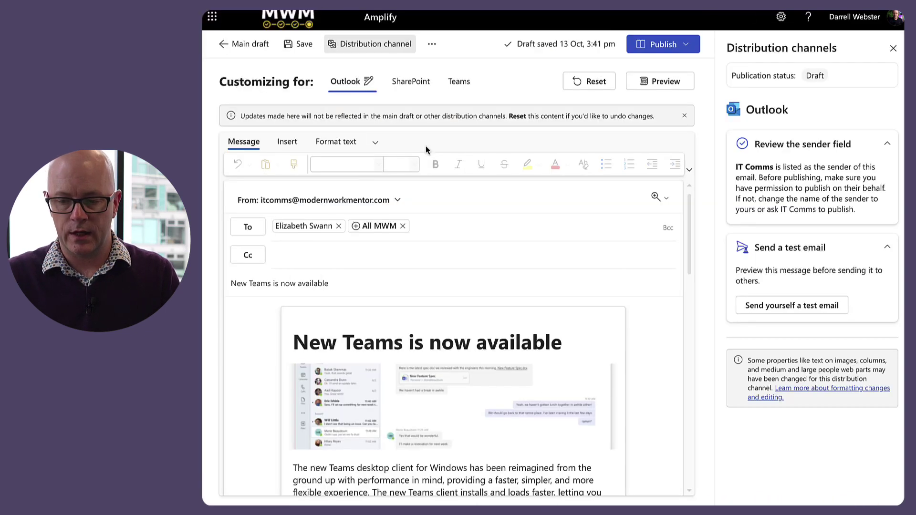
Add the Way We Work and Modern Work Mentor sites as the SharePoint version's destinations
left_click(413, 86)
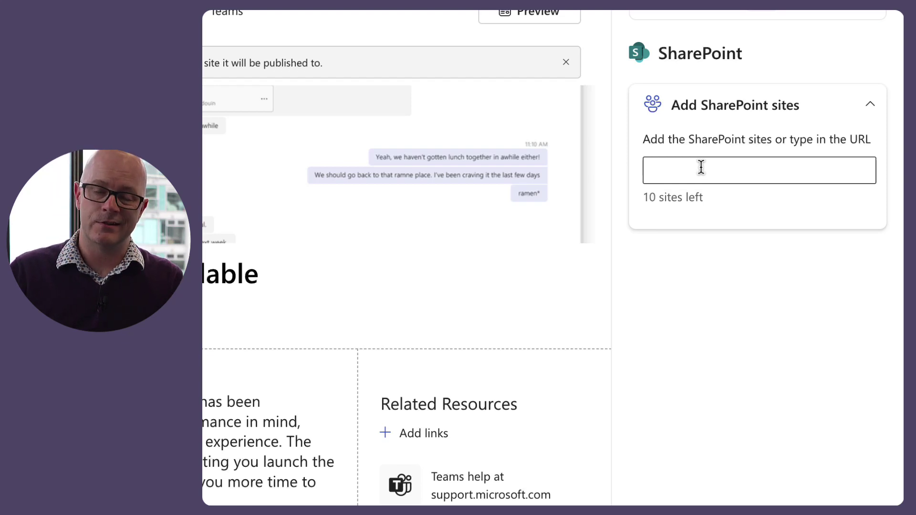
left_click(700, 167)
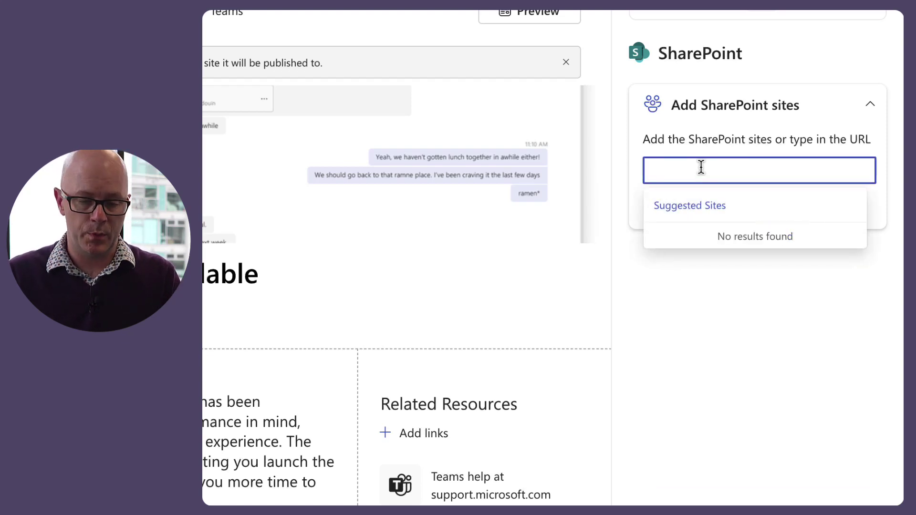
type("way we")
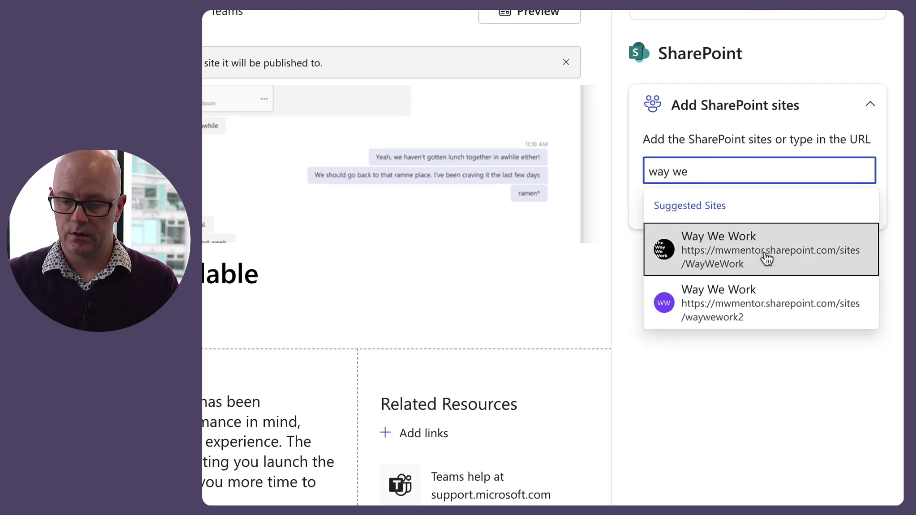
left_click(766, 259)
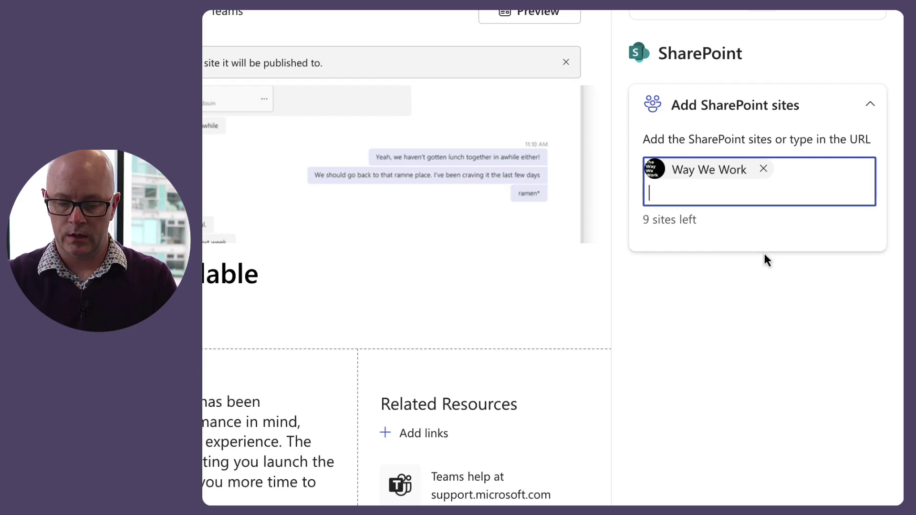
type("moder")
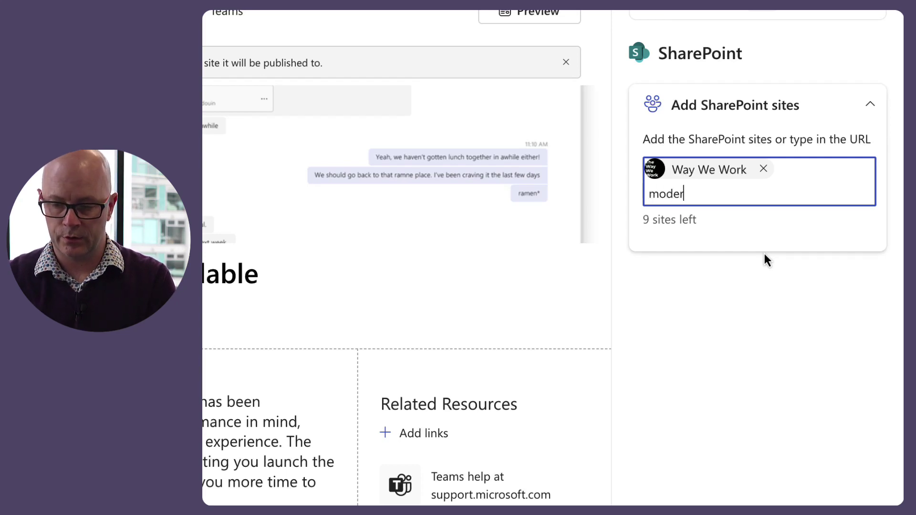
type("n work")
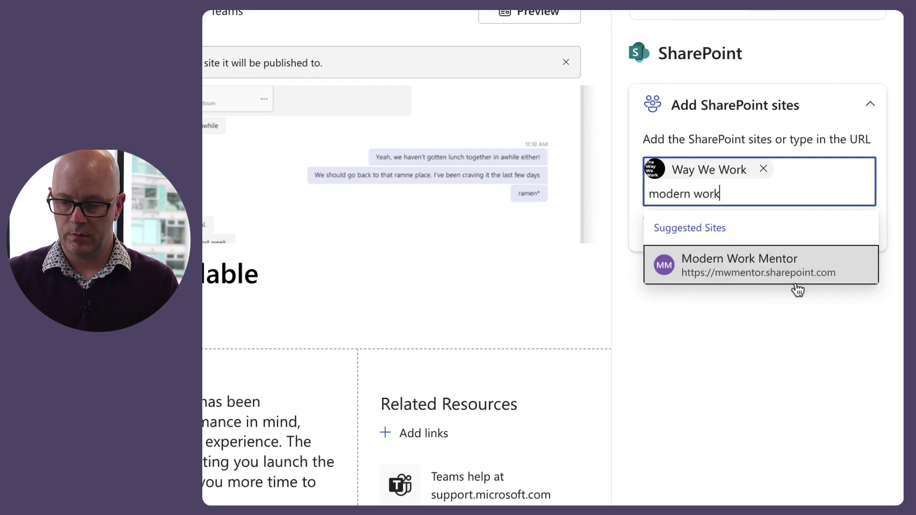
left_click(818, 275)
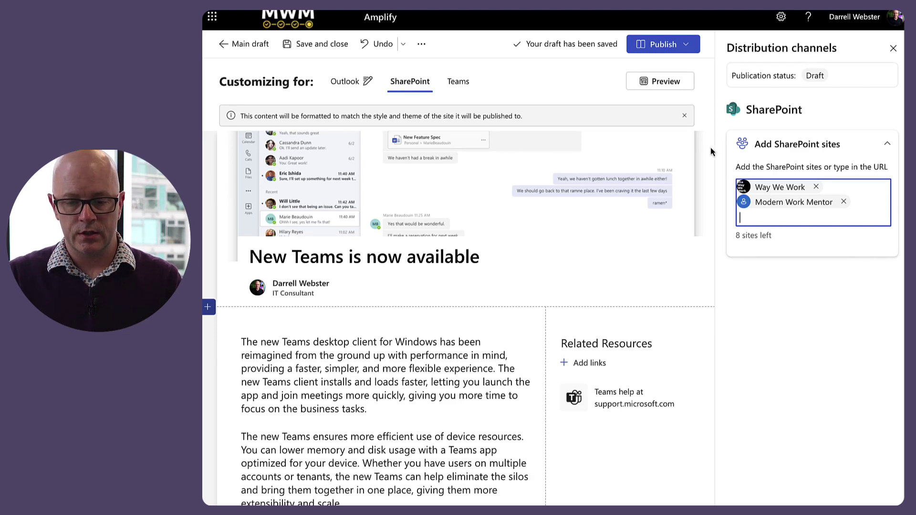
left_click(657, 86)
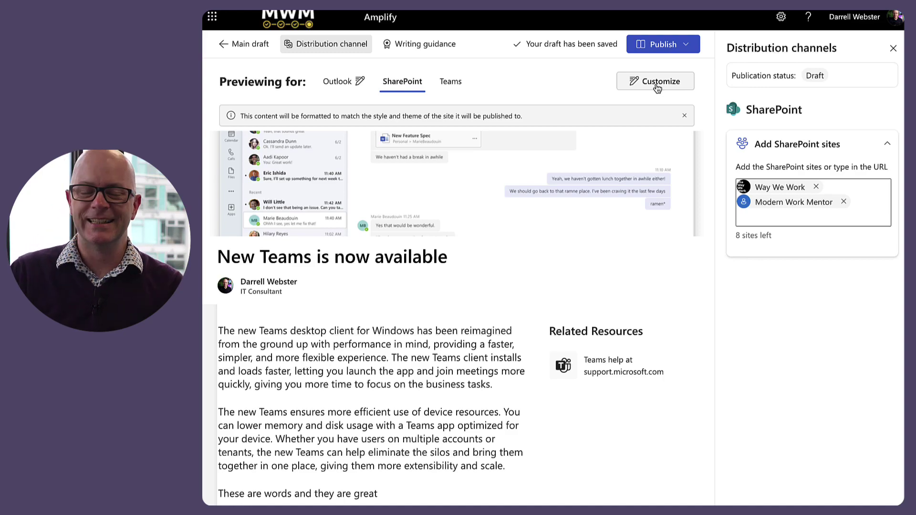
left_click(657, 85)
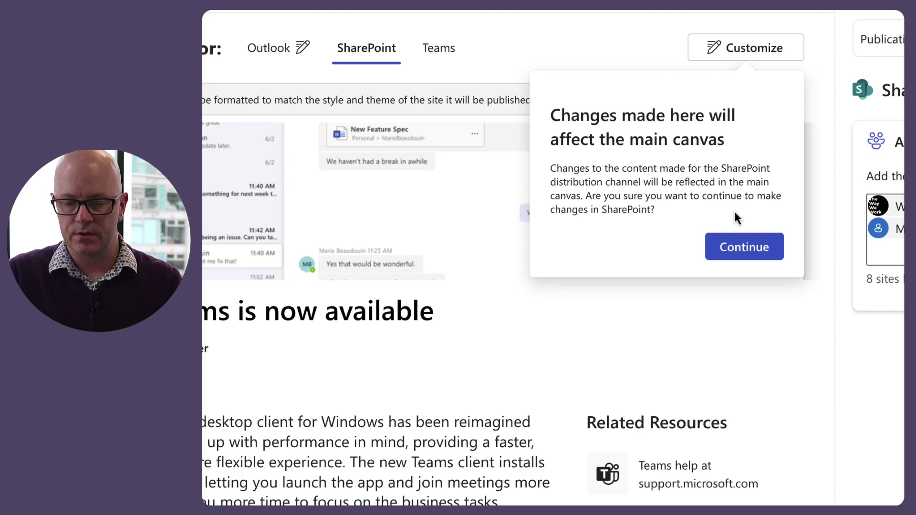
left_click(746, 246)
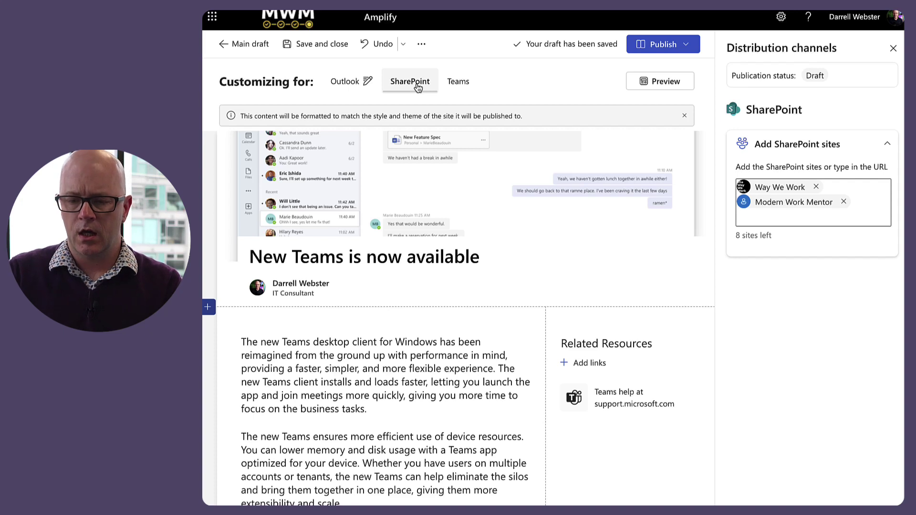
Switch to the Teams version and clear its Post as sender, also removing a wrongly picked replacement
left_click(417, 86)
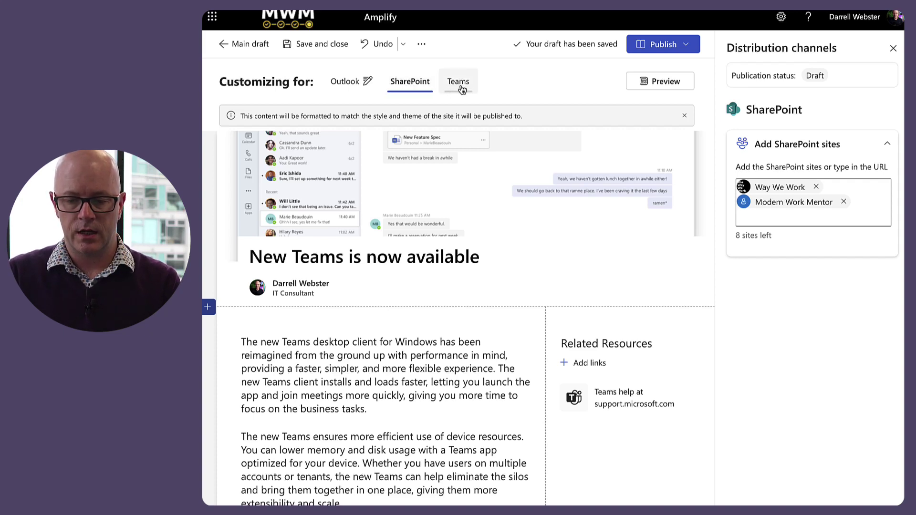
left_click(461, 89)
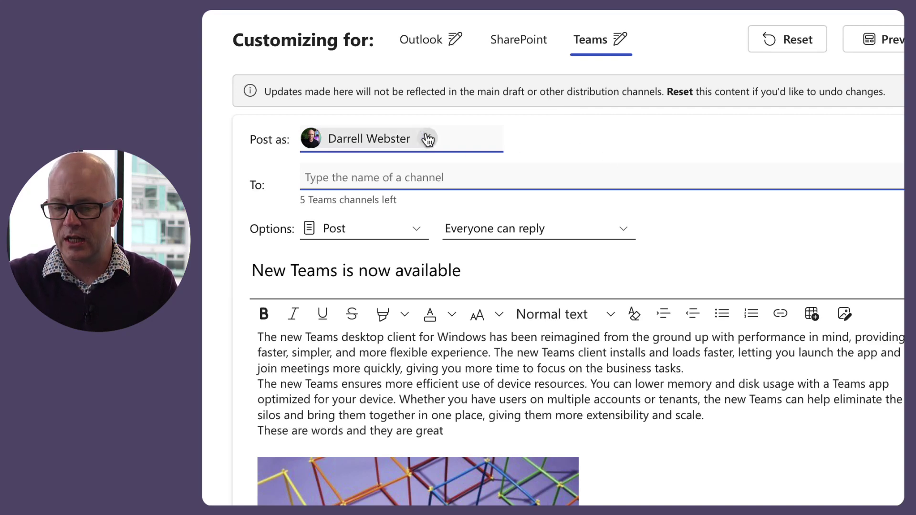
left_click(426, 139)
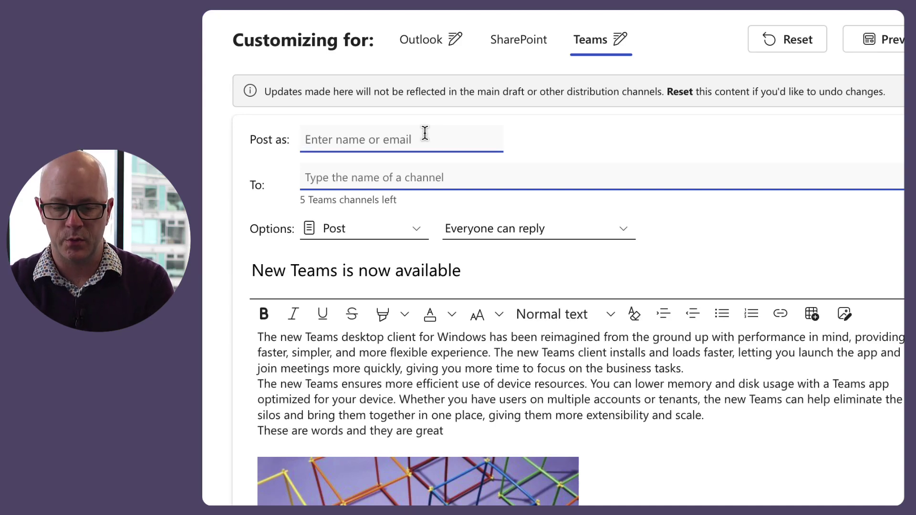
type("lora")
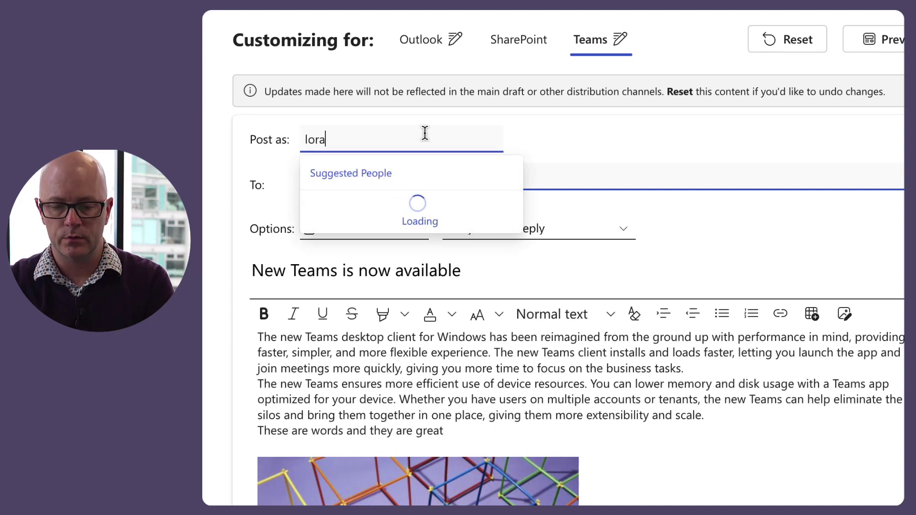
key("Return")
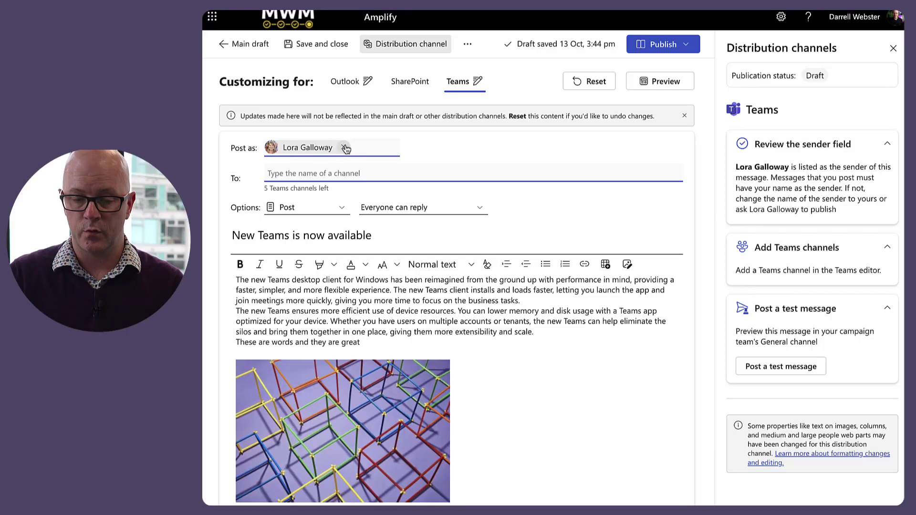
left_click(345, 148)
Set the publication's author as the Teams post's Post as sender and bring up channel suggestions
type("dar")
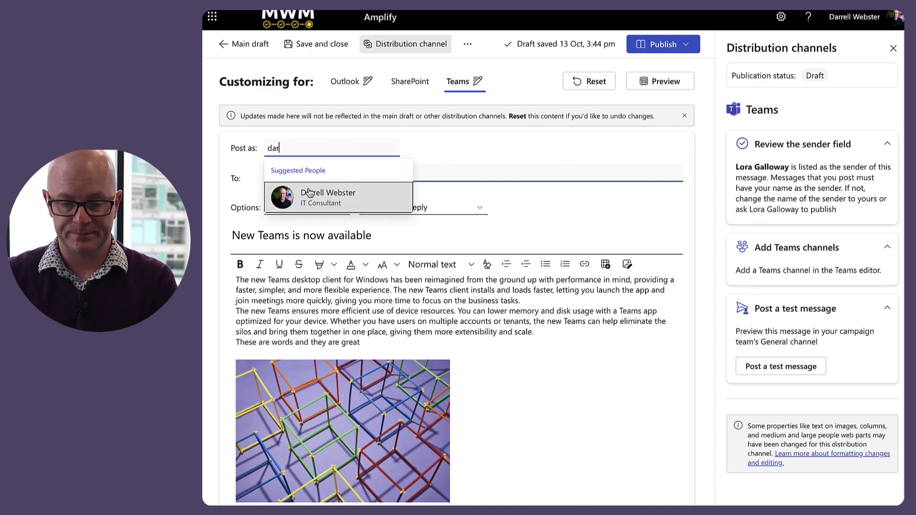
left_click(324, 196)
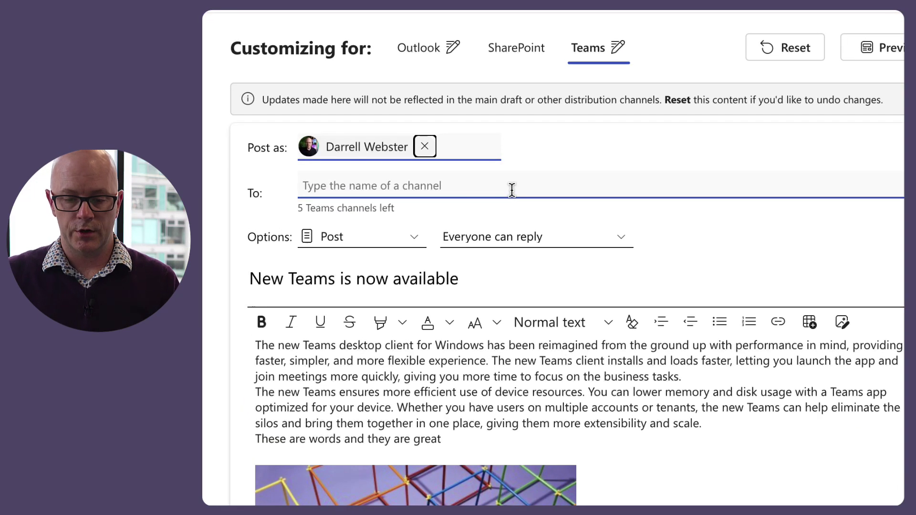
left_click(512, 190)
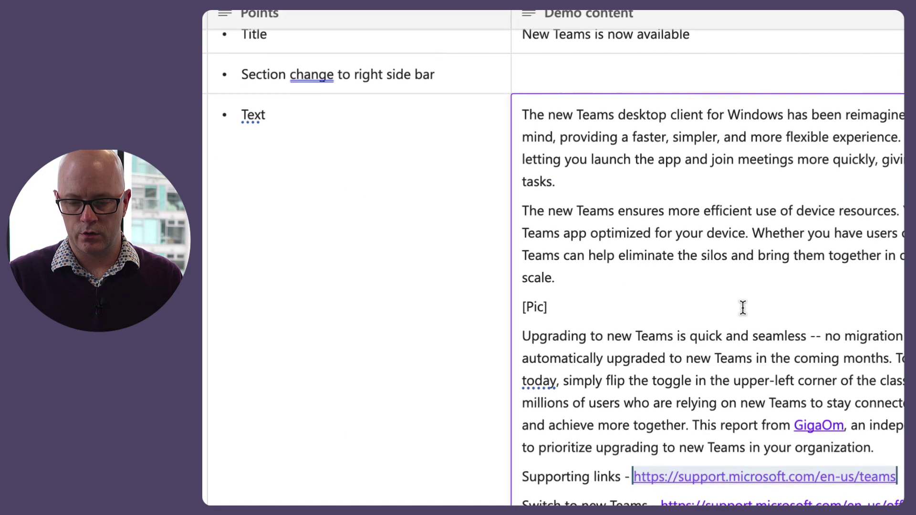
Review the planned Teams channels in the Loop notes, then search 'project' in Amplify's To field
scroll(742, 308, "down", 15)
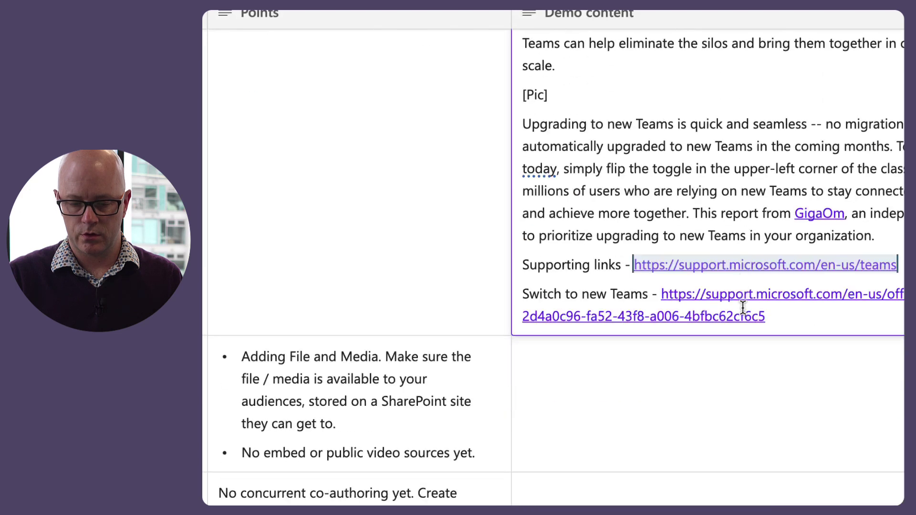
scroll(743, 308, "down", 1)
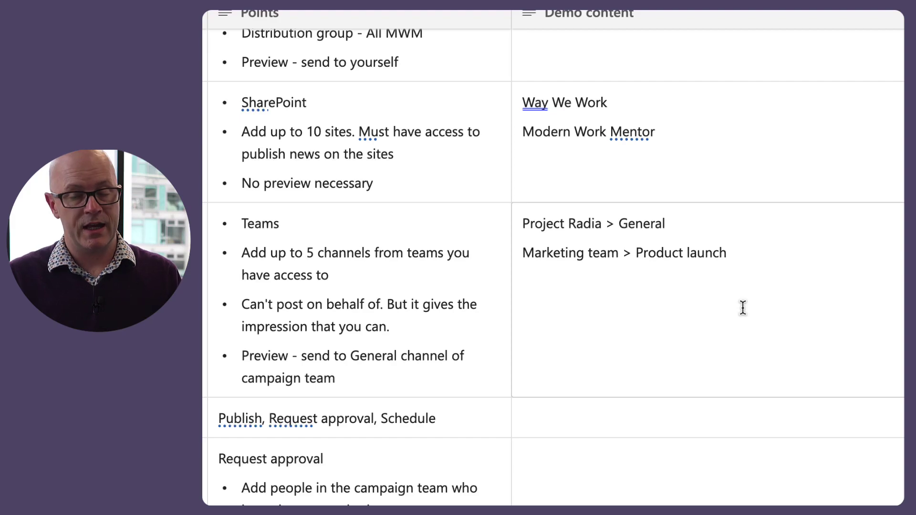
key("ctrl+Up")
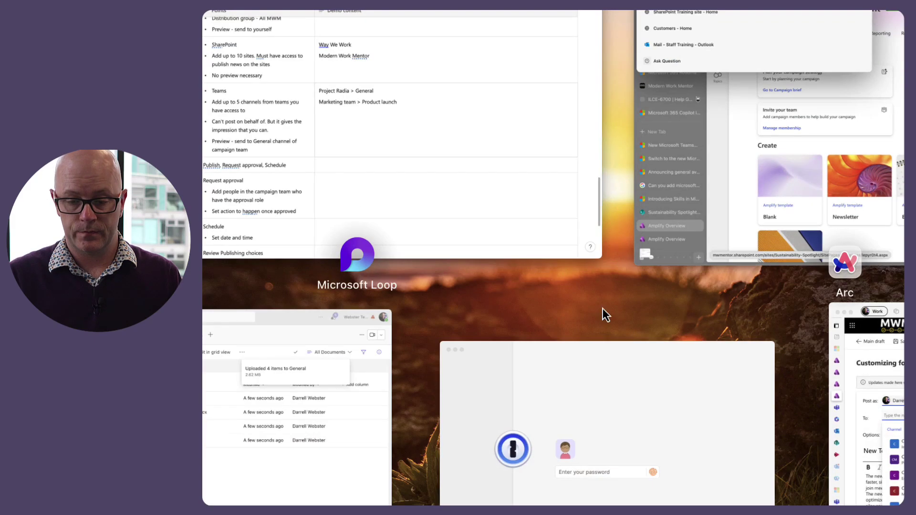
left_click(863, 401)
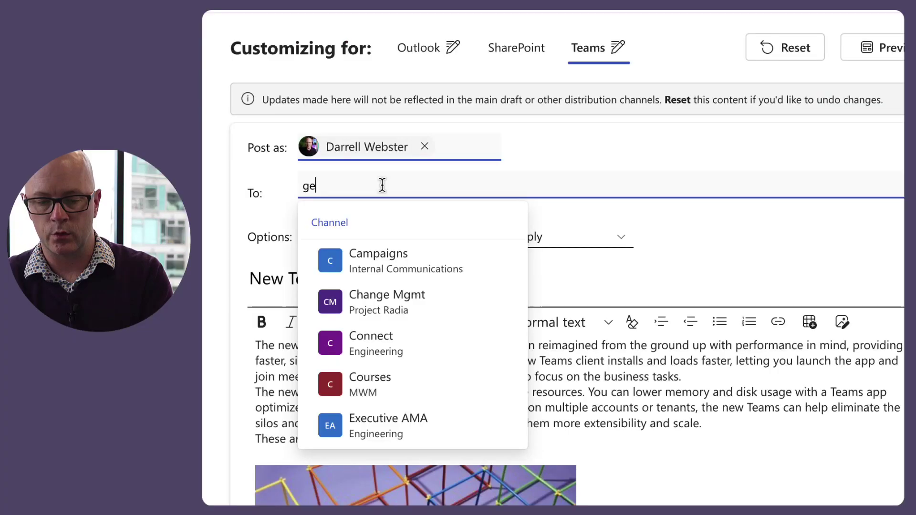
type("neral")
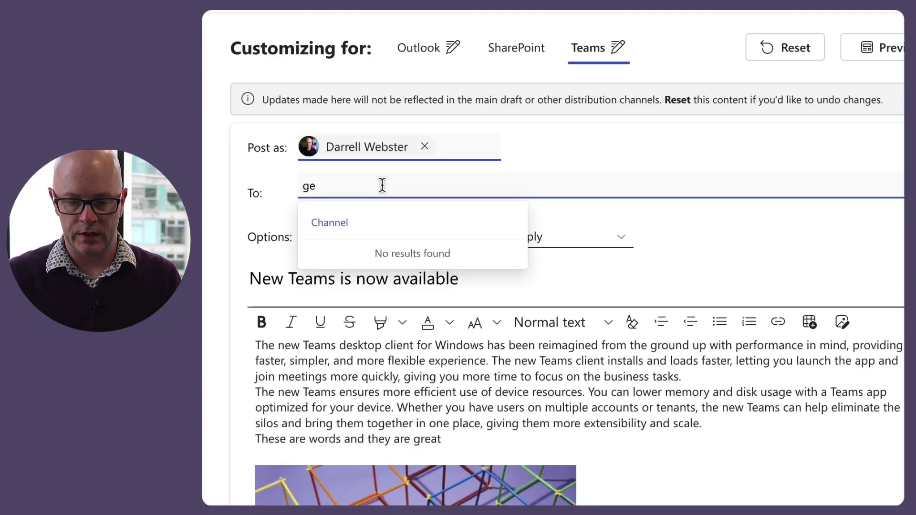
key("BackSpace")
key("BackSpace")
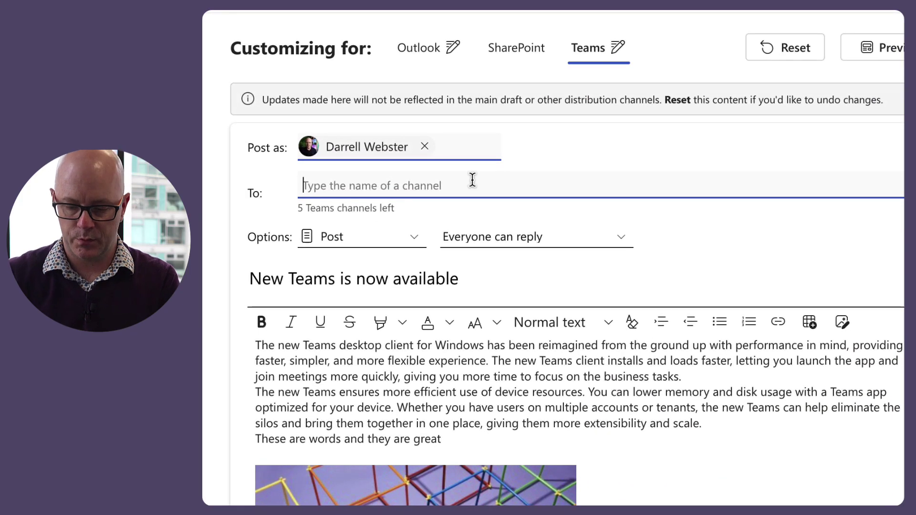
type("project raida")
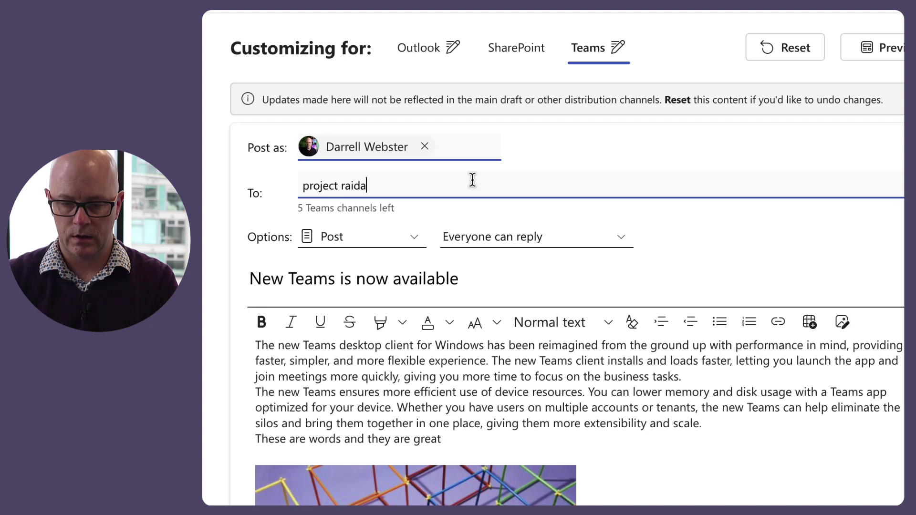
Correct the Project Radia channel search and check the team's channels in Teams
key("BackSpace")
key("BackSpace")
key("BackSpace")
type("a")
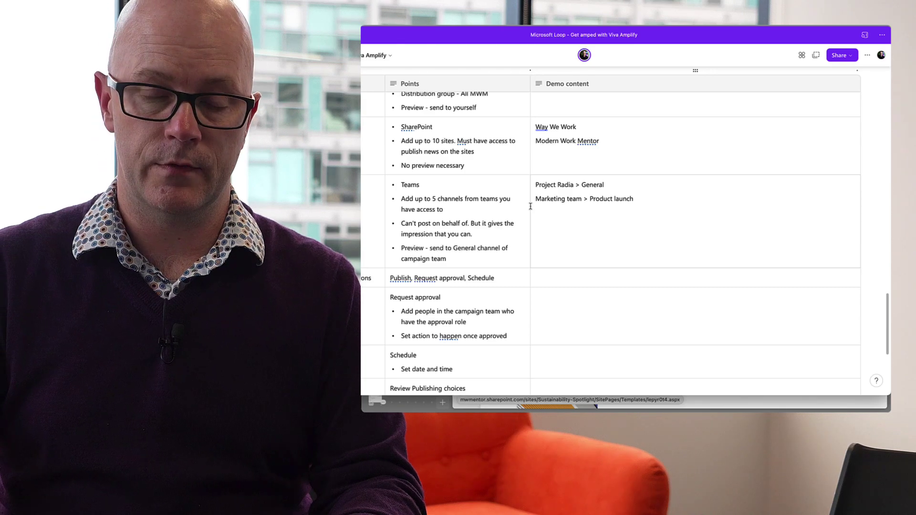
key("ctrl+Up")
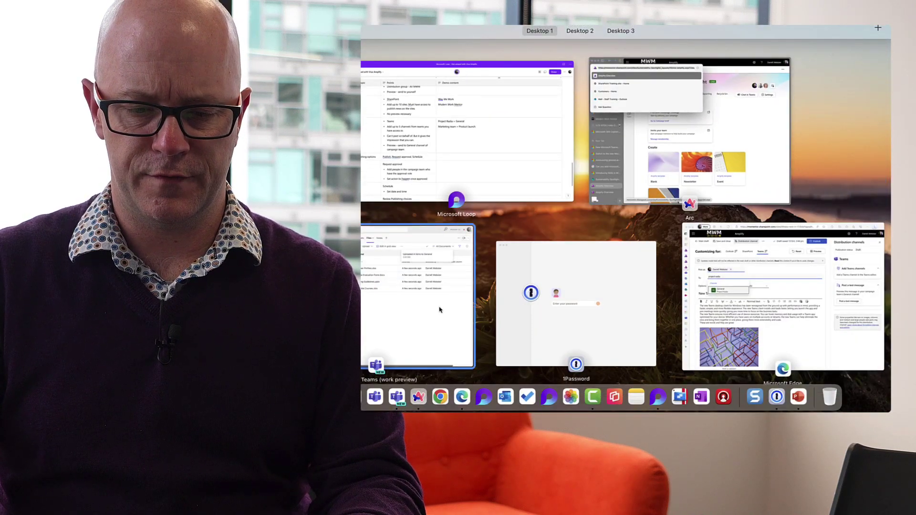
left_click(420, 286)
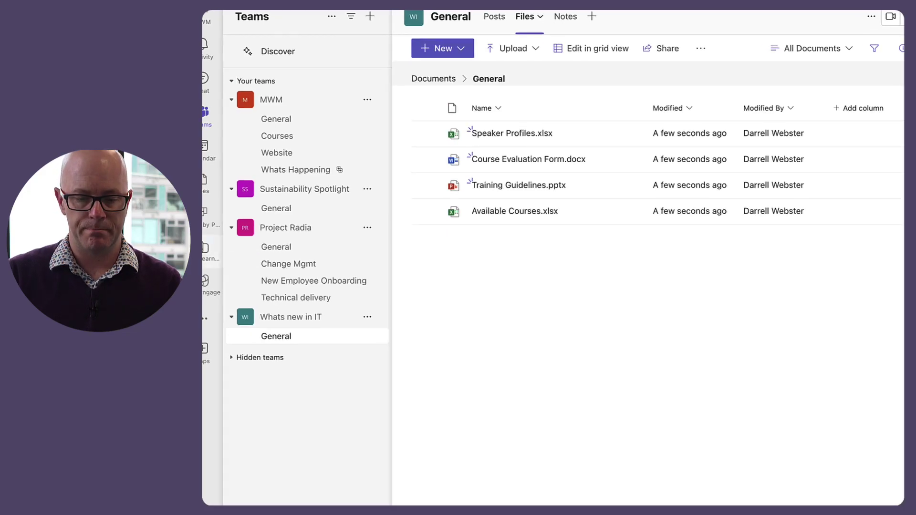
key("ctrl+Right")
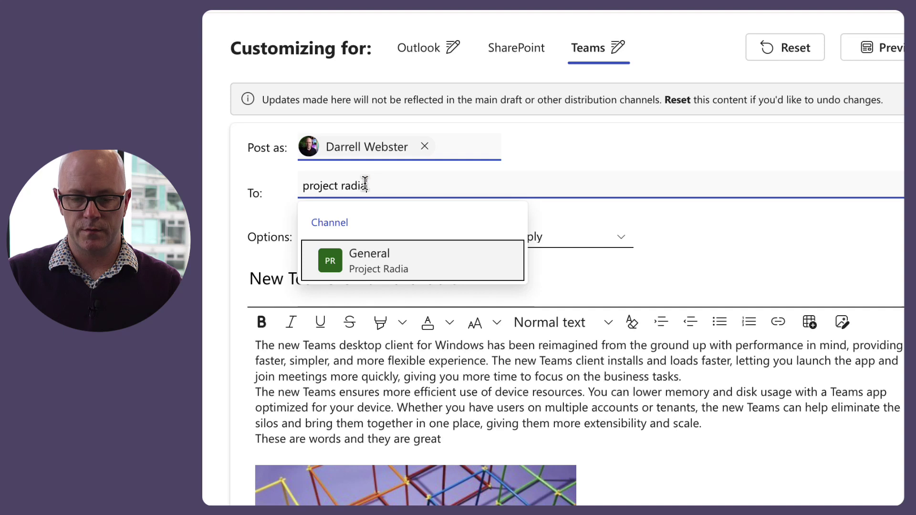
Search 'change' and add Project Radia's Change Mgmt channel as a Teams destination
left_click_drag(373, 184, 288, 185)
type("c")
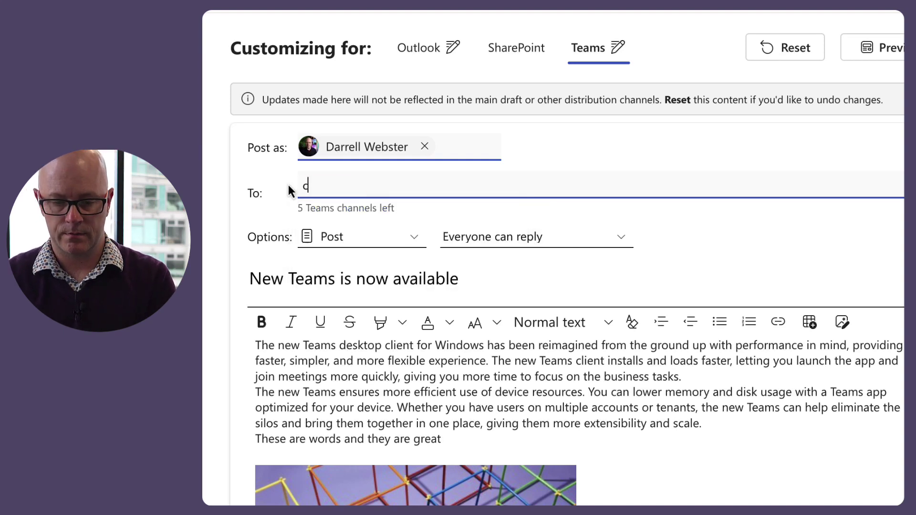
type("hange management")
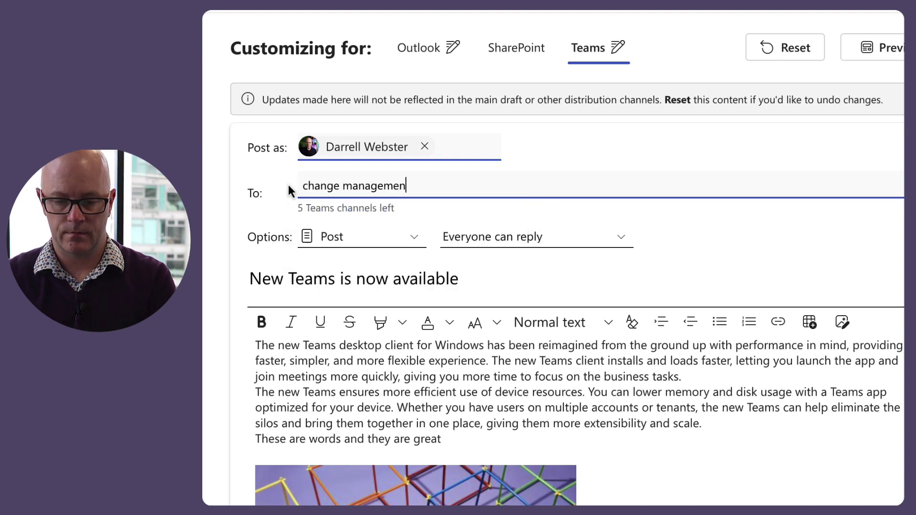
key("BackSpace")
key("BackSpace")
key("BackSpace")
key("BackSpace")
key("BackSpace")
key("BackSpace")
key("BackSpace")
key("BackSpace")
key("BackSpace")
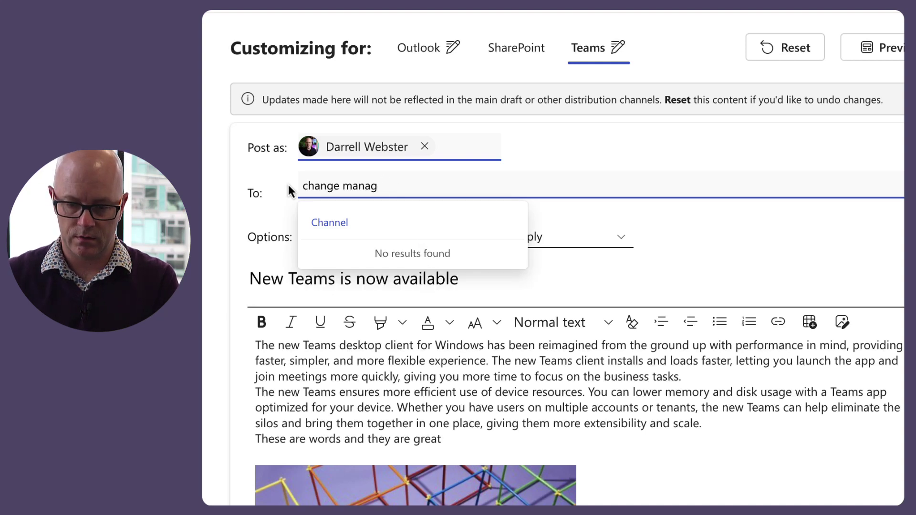
key("BackSpace")
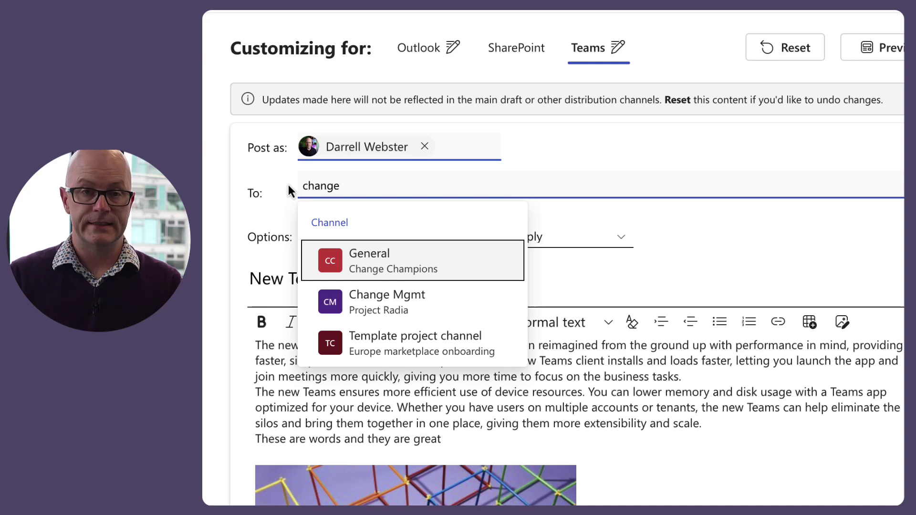
left_click(415, 306)
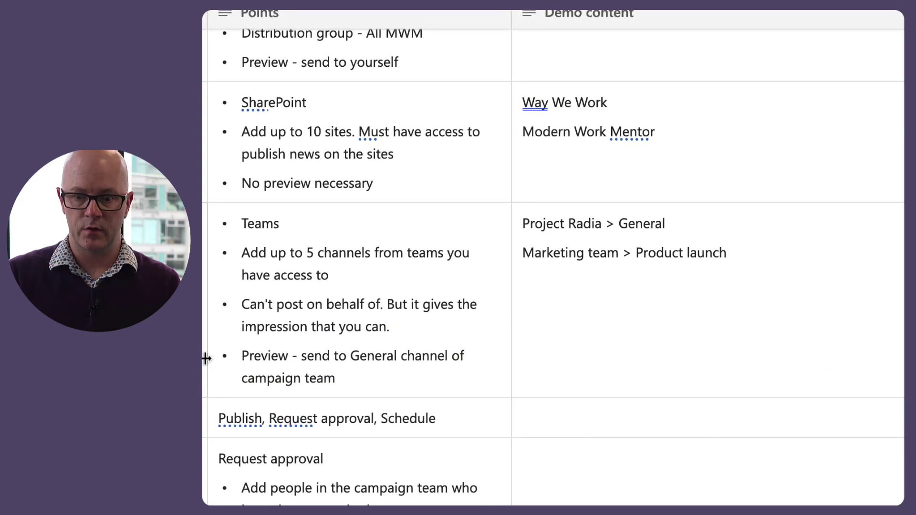
Back in Amplify, search 'pro' and add the Marketing team's Product Launch channel
key("ctrl+Up")
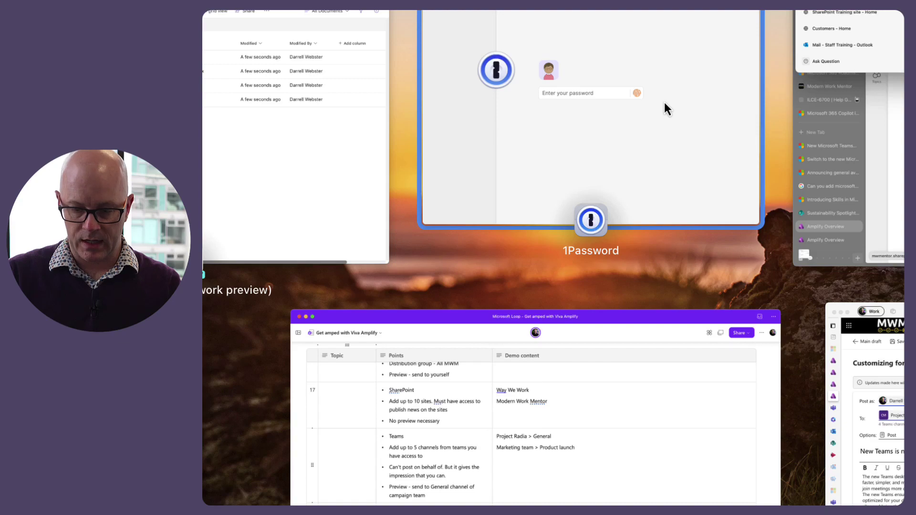
left_click(864, 391)
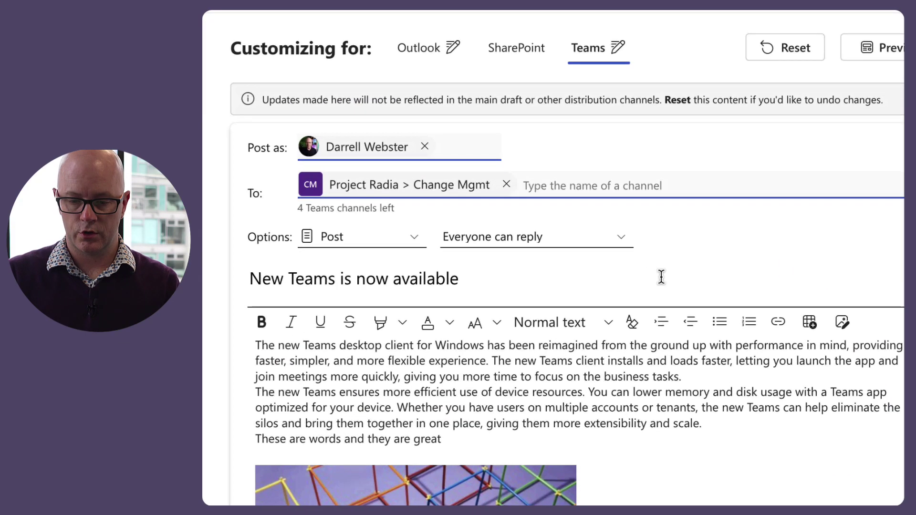
left_click(678, 189)
type("marke")
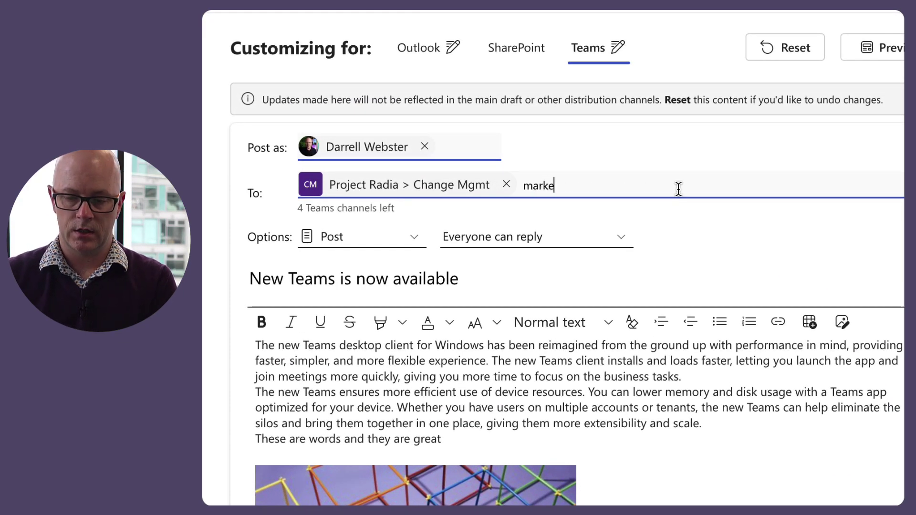
key("BackSpace")
key("BackSpace")
type("product")
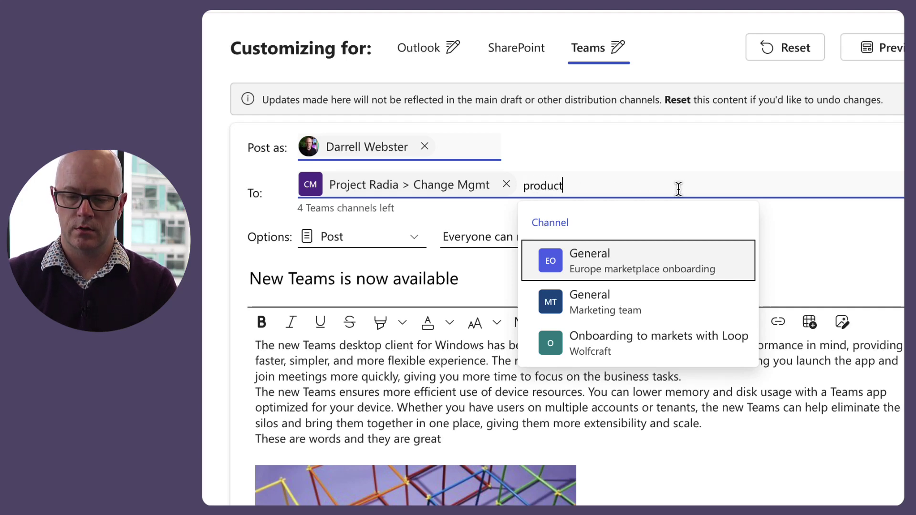
left_click(623, 280)
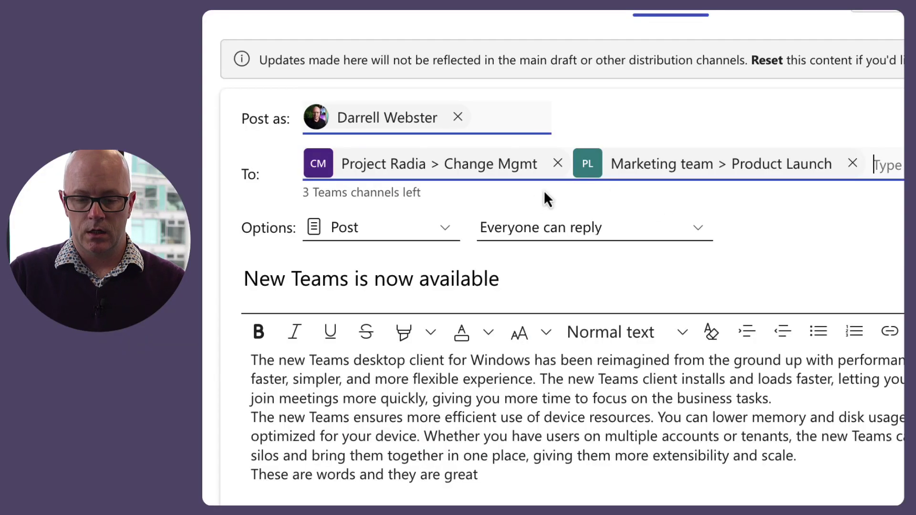
left_click(435, 232)
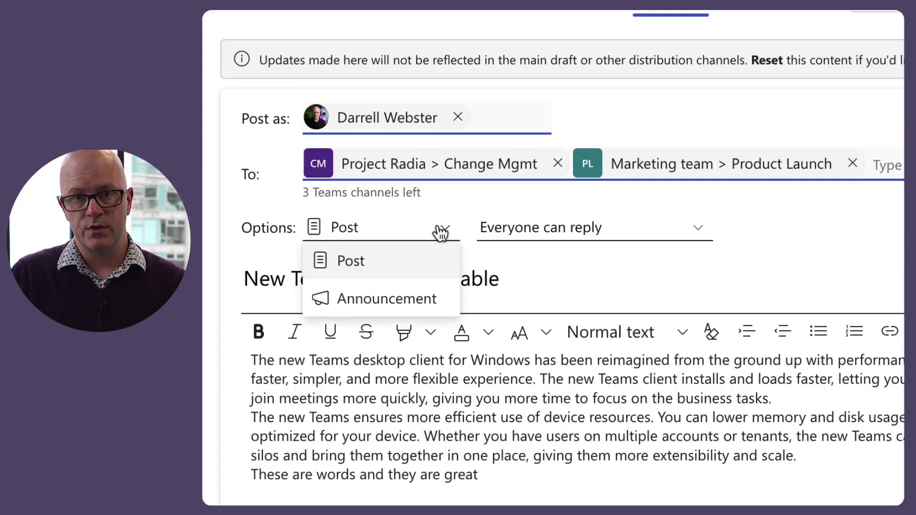
left_click(420, 301)
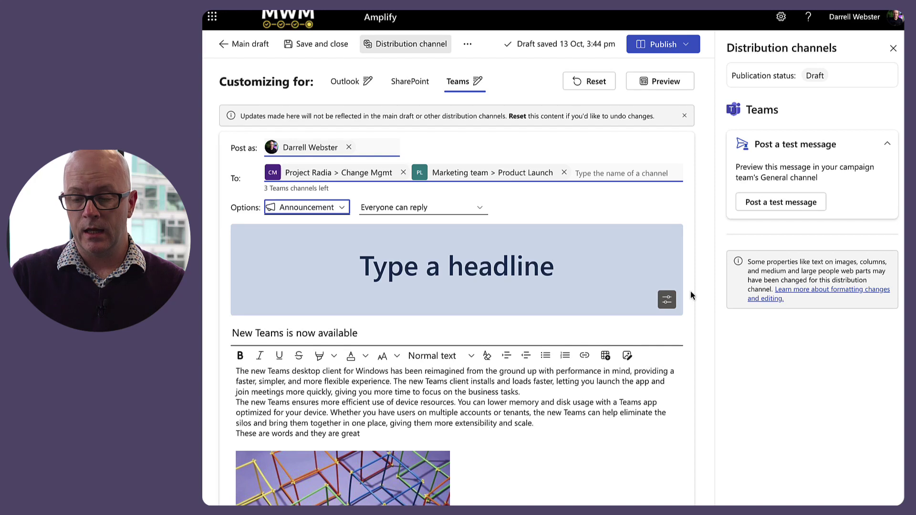
left_click(668, 300)
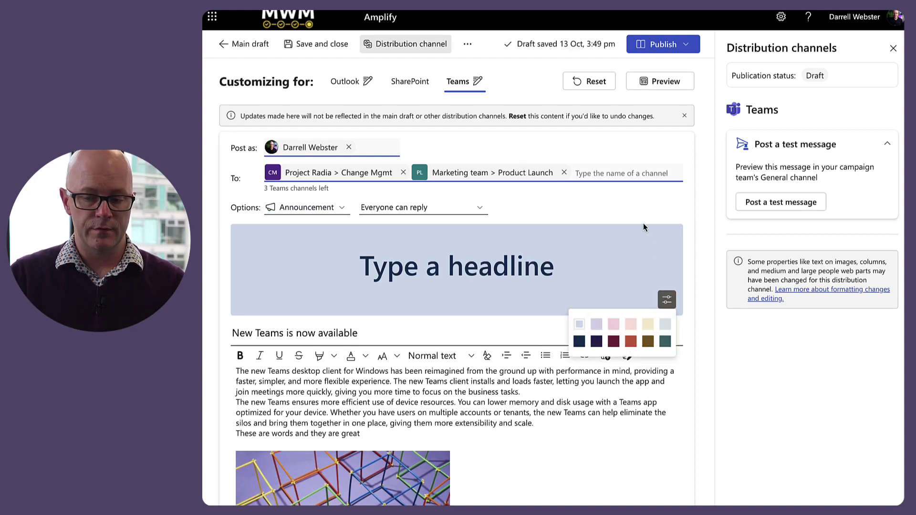
left_click(344, 209)
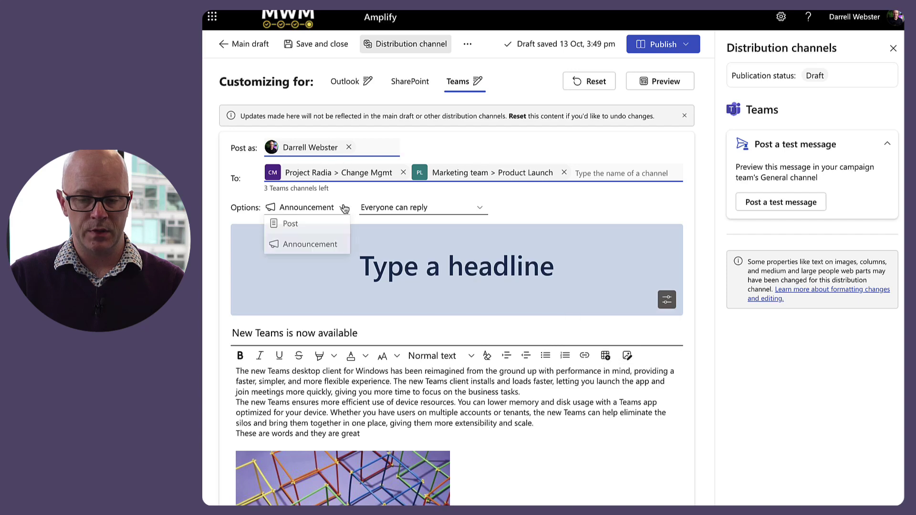
left_click(306, 225)
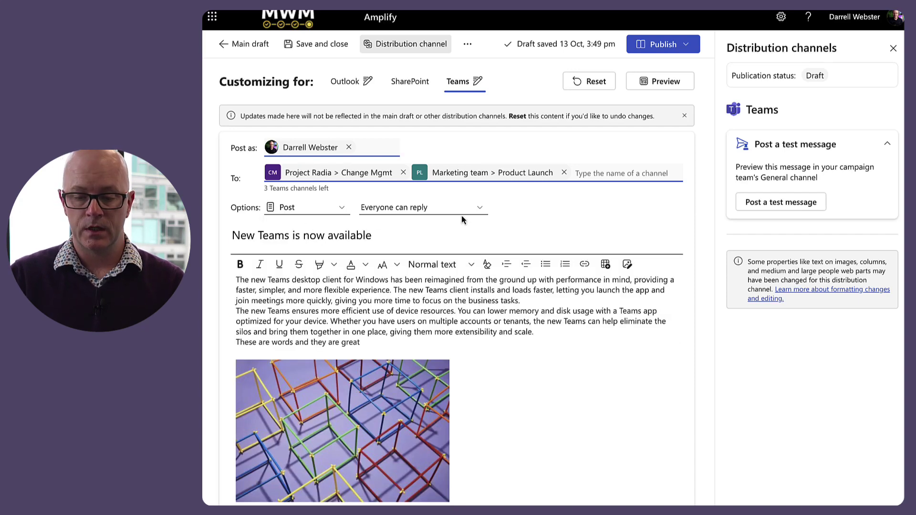
left_click(479, 209)
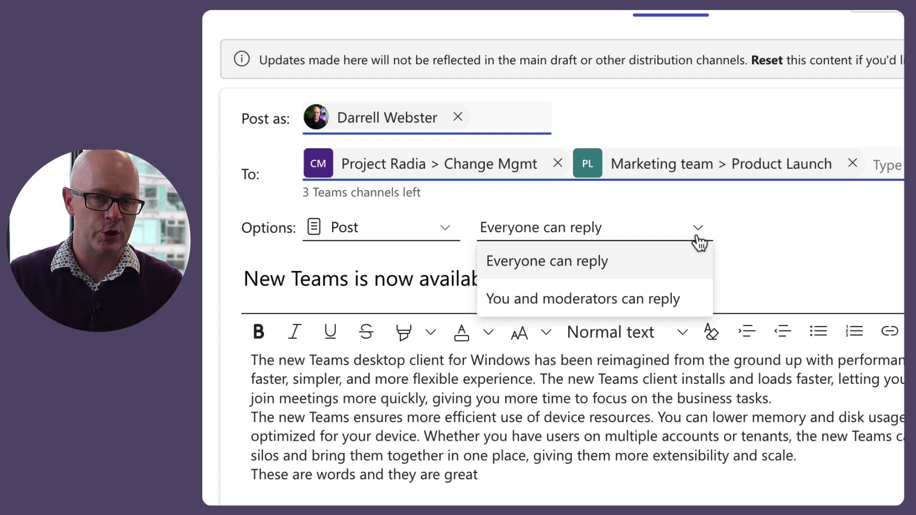
Keep the Teams post's reply setting at 'Everyone can reply'
left_click(763, 240)
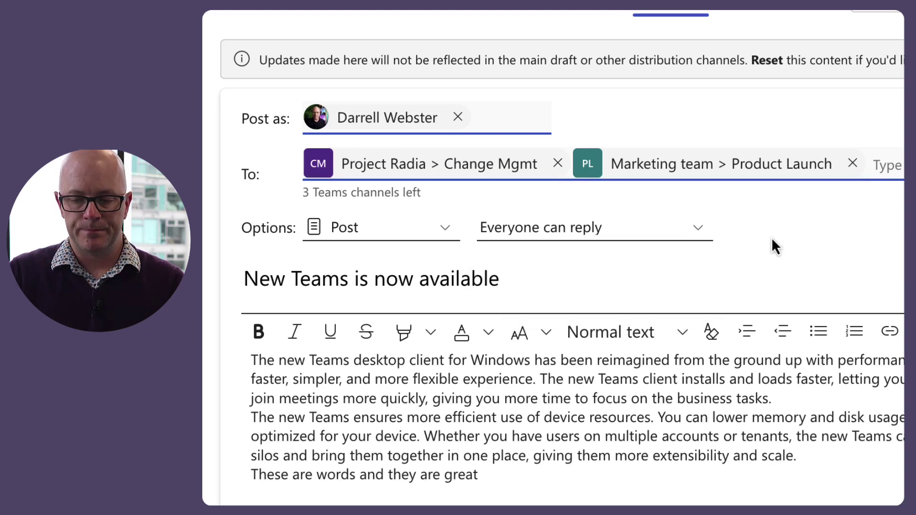